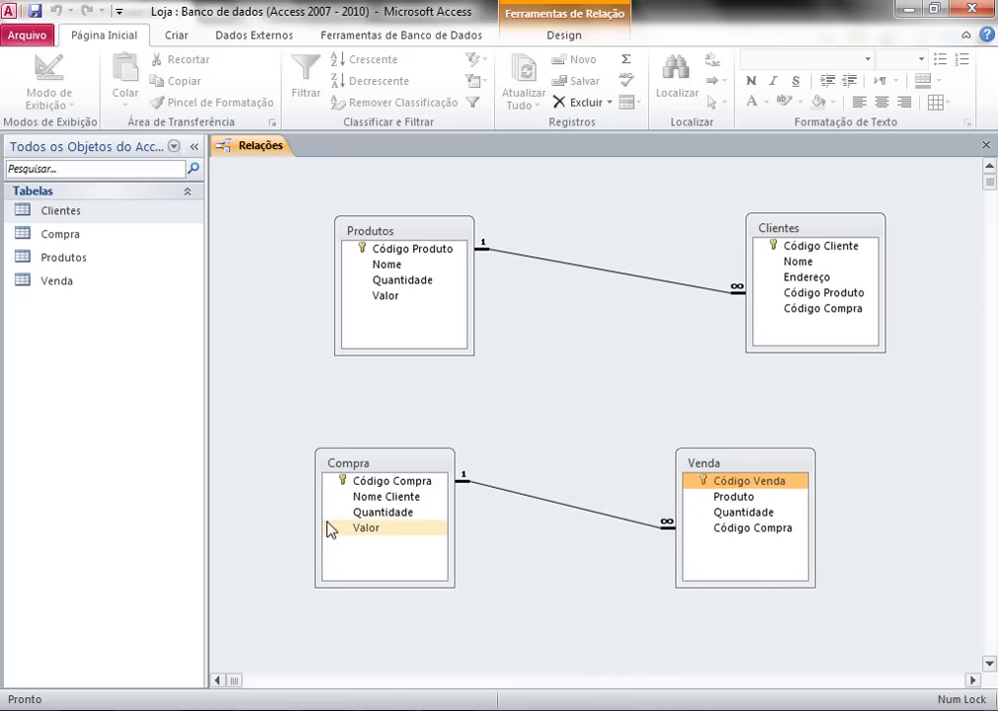
- Review the Compra–Venda relationship settings in Editar Relação and close them unchanged
right_click(572, 516)
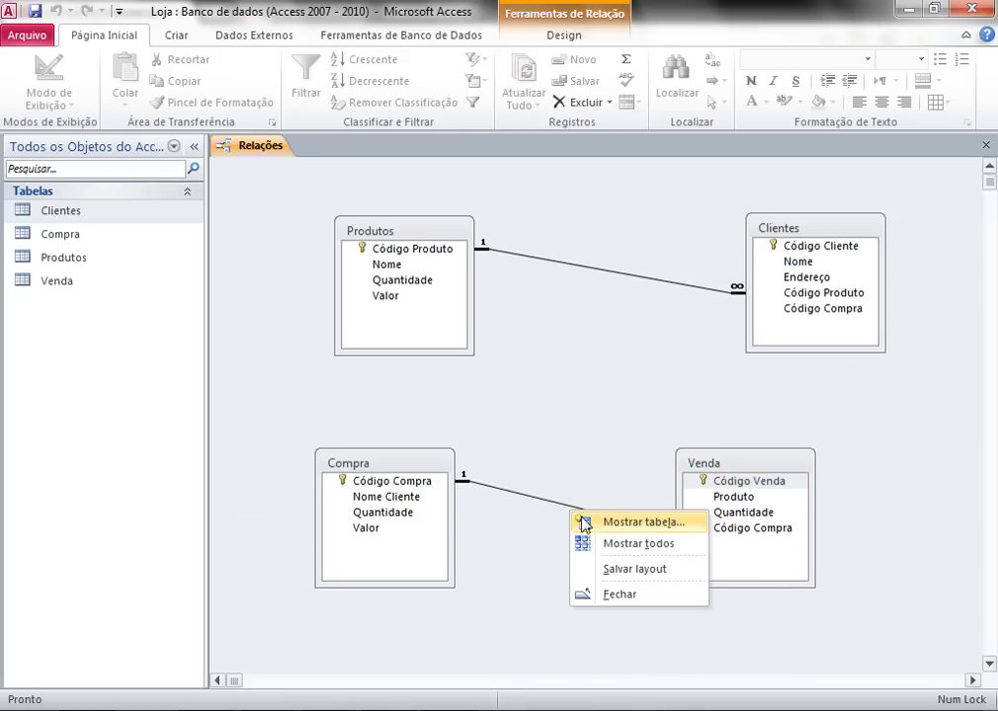
right_click(568, 508)
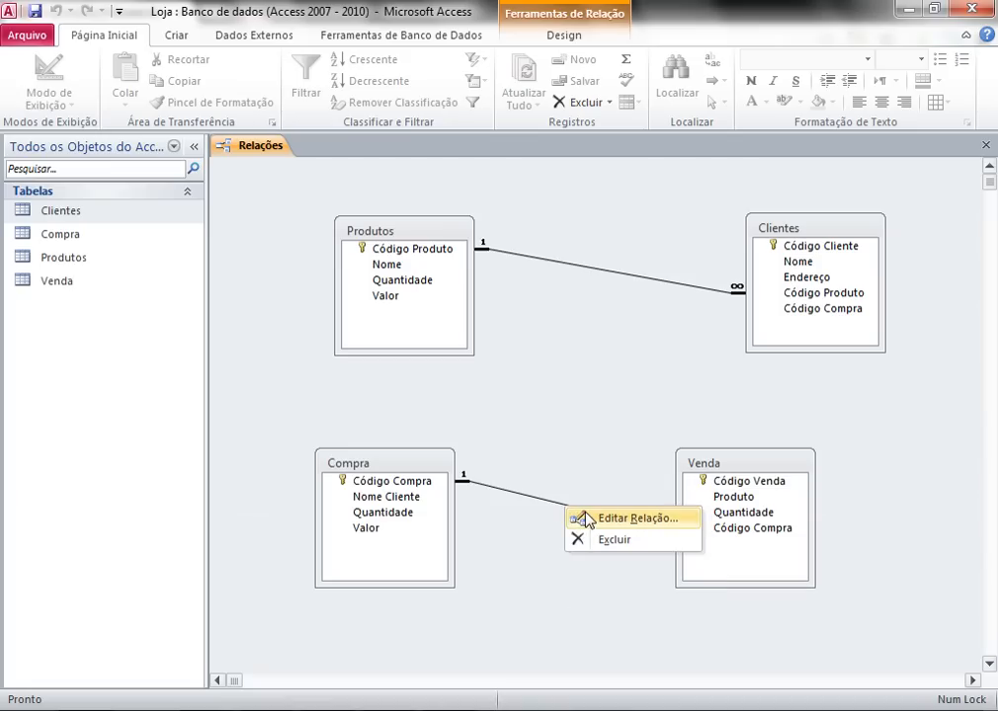
left_click(585, 521)
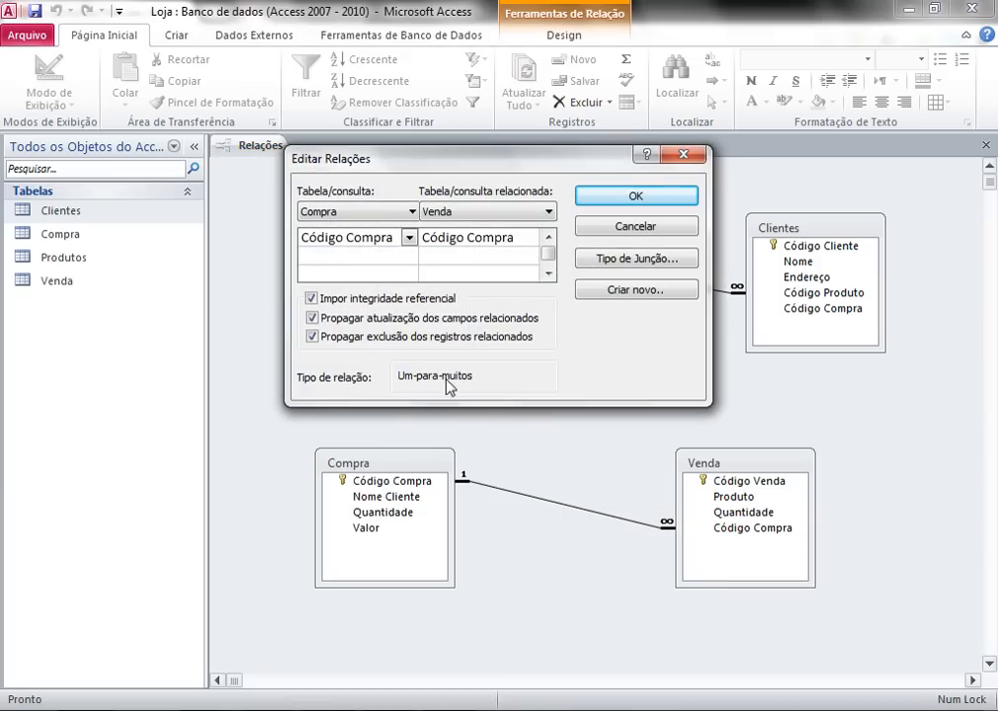
left_click(622, 230)
- Select the Código Compra fields in Compra and Venda and nudge the Venda table
left_click(395, 482)
left_click(741, 531)
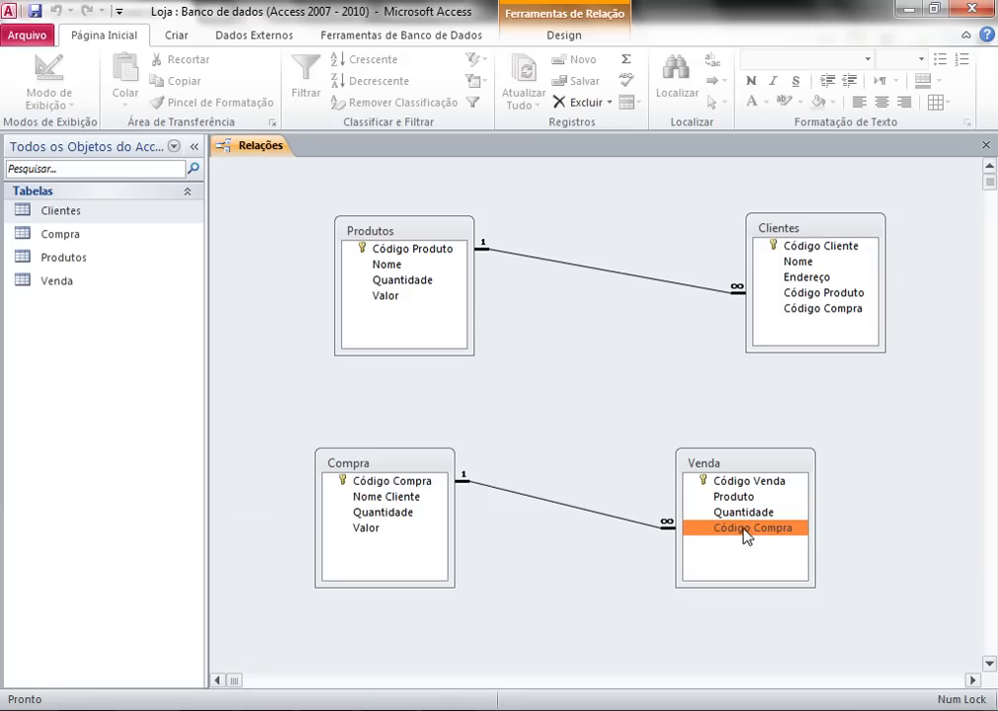
left_click(425, 488)
left_click_drag(720, 469, 716, 473)
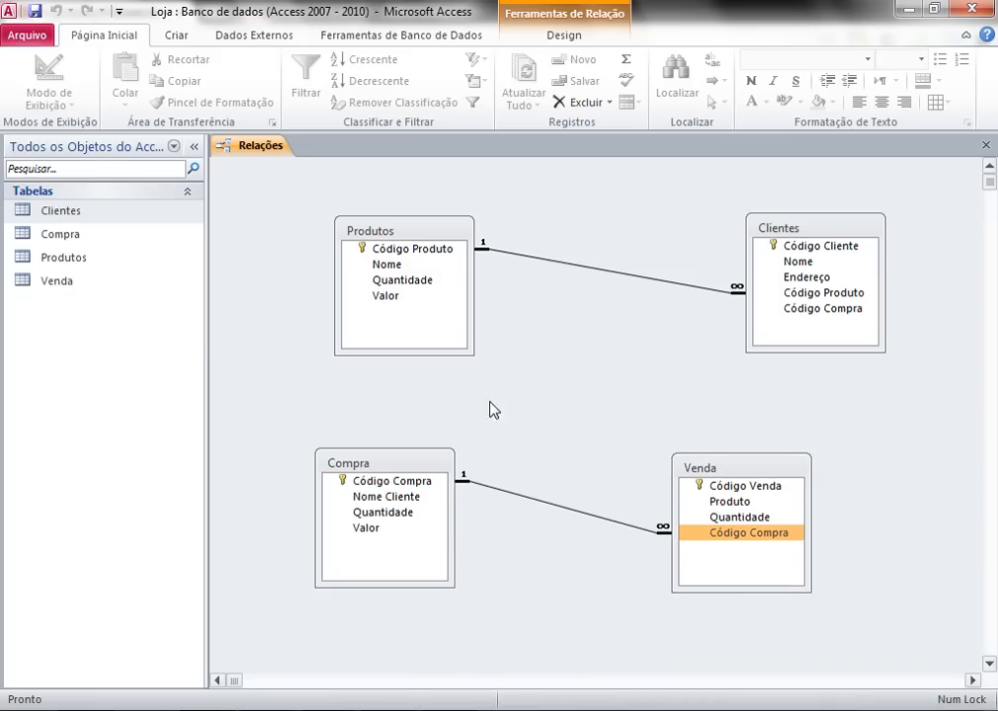
- Delete the Compra–Venda relationship with Excluir and confirm with Sim
right_click(656, 539)
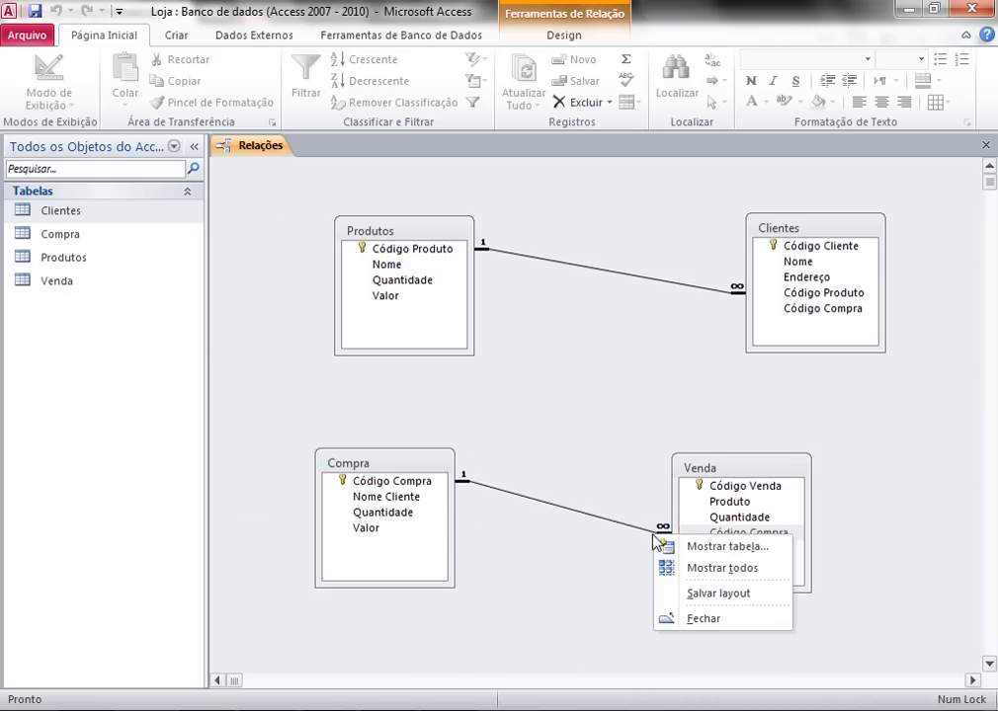
right_click(655, 535)
left_click(668, 559)
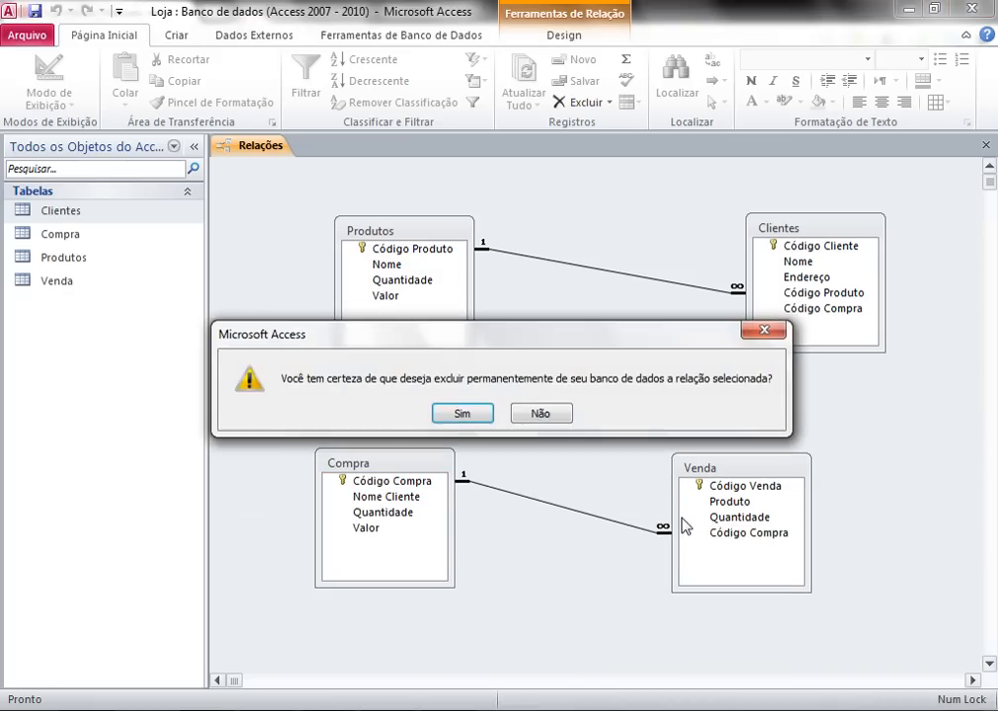
left_click(462, 415)
left_click(431, 484)
- Try linking Código Compra to Código Venda with referential integrity and both cascades; dismiss the invalid-field error
left_click_drag(723, 534, 764, 491)
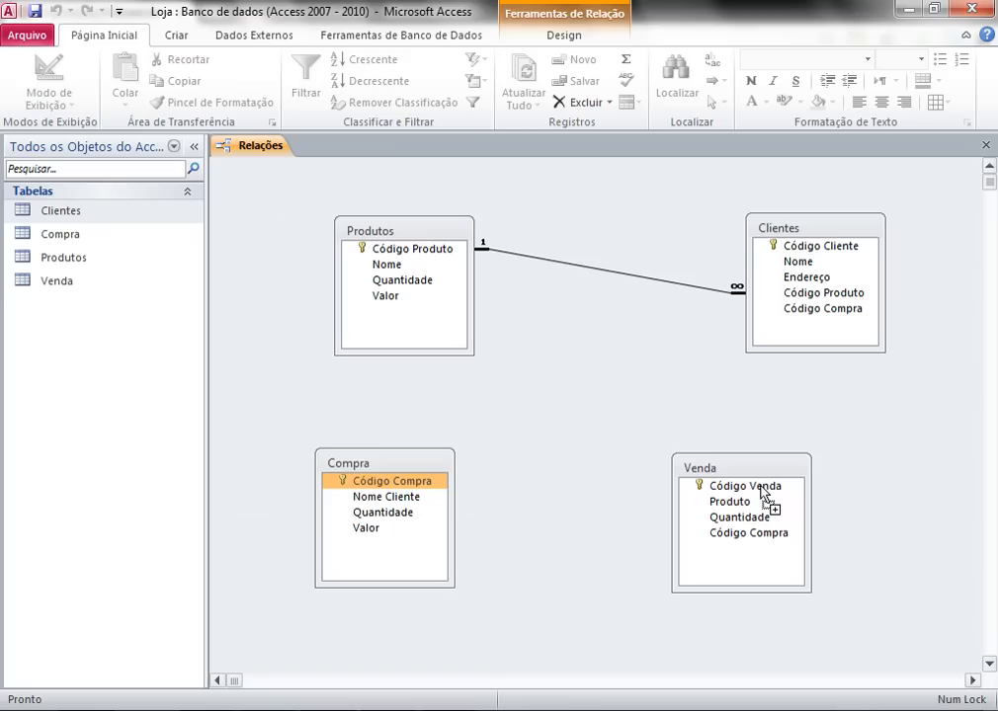
left_click_drag(764, 490, 763, 491)
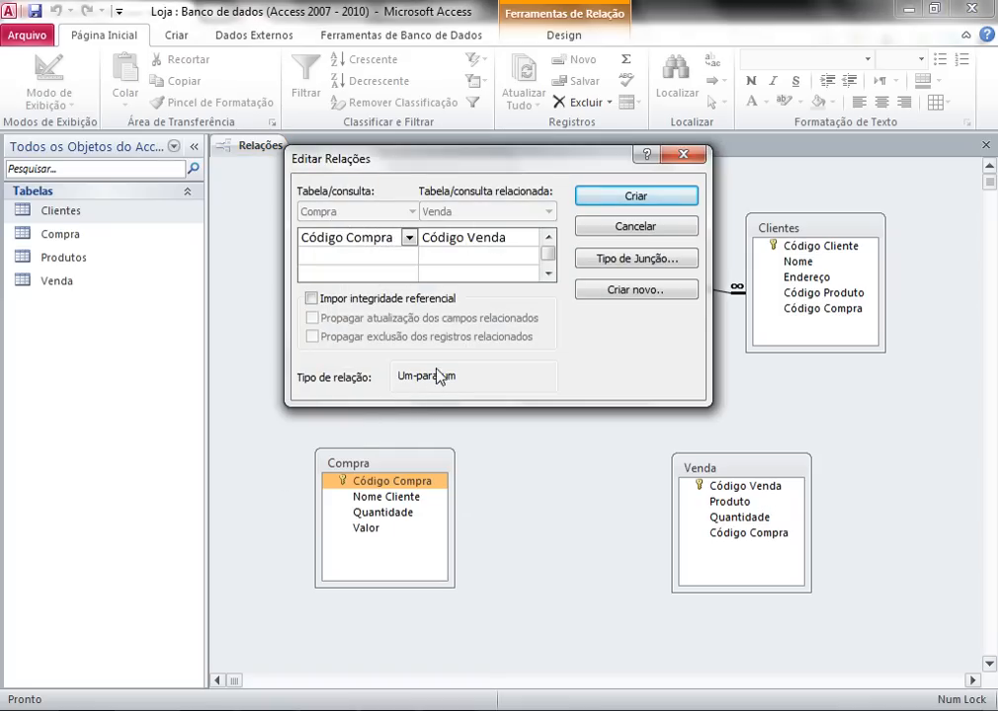
left_click(311, 298)
left_click(312, 318)
left_click(312, 337)
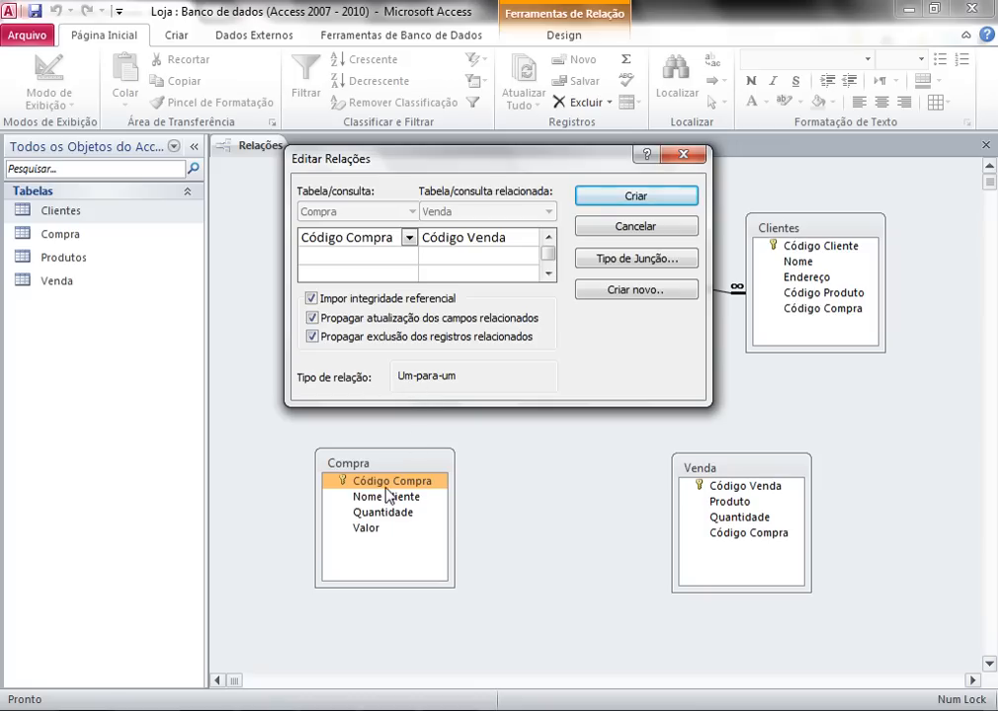
left_click(633, 197)
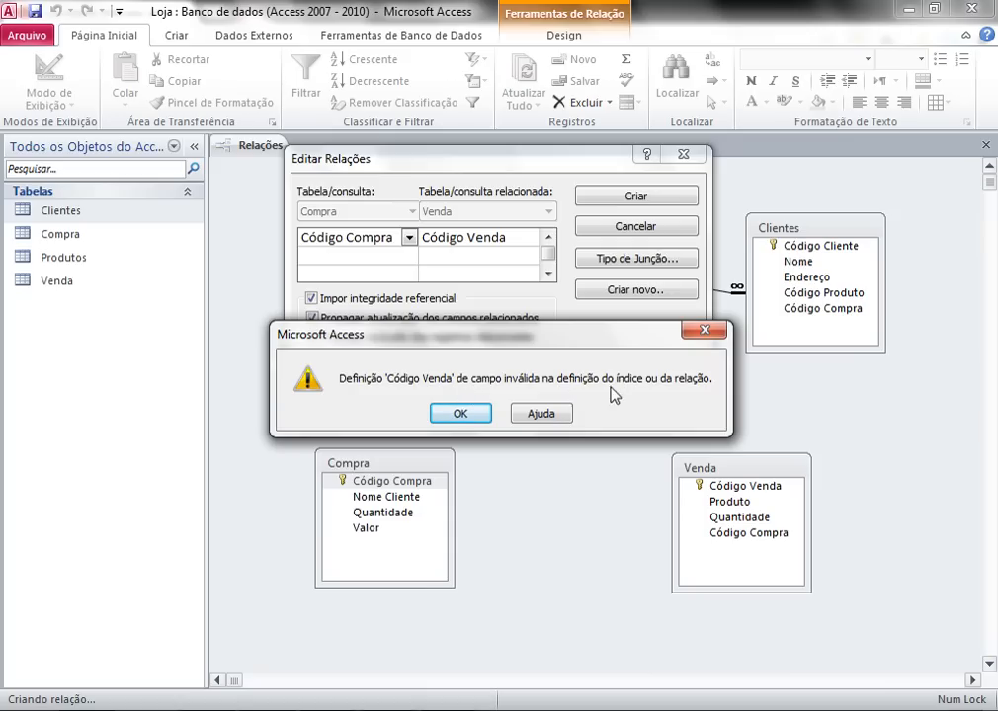
left_click(462, 415)
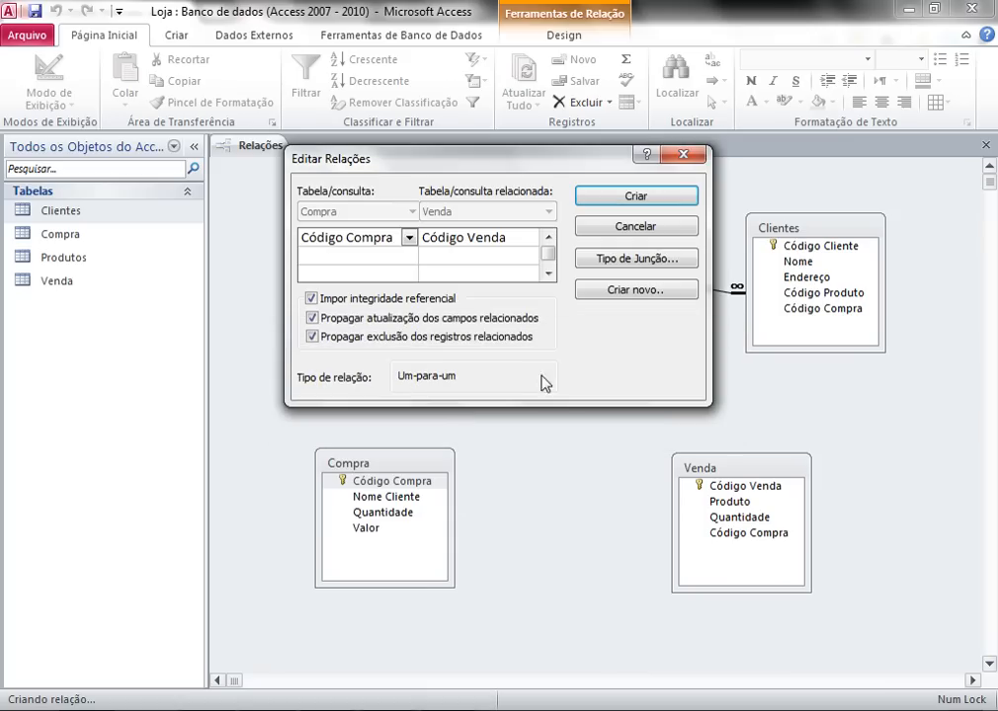
left_click(682, 158)
- Move Venda slightly left and Compra beside it in the diagram
left_click_drag(741, 472, 703, 467)
left_click_drag(414, 468, 507, 470)
left_click(676, 483)
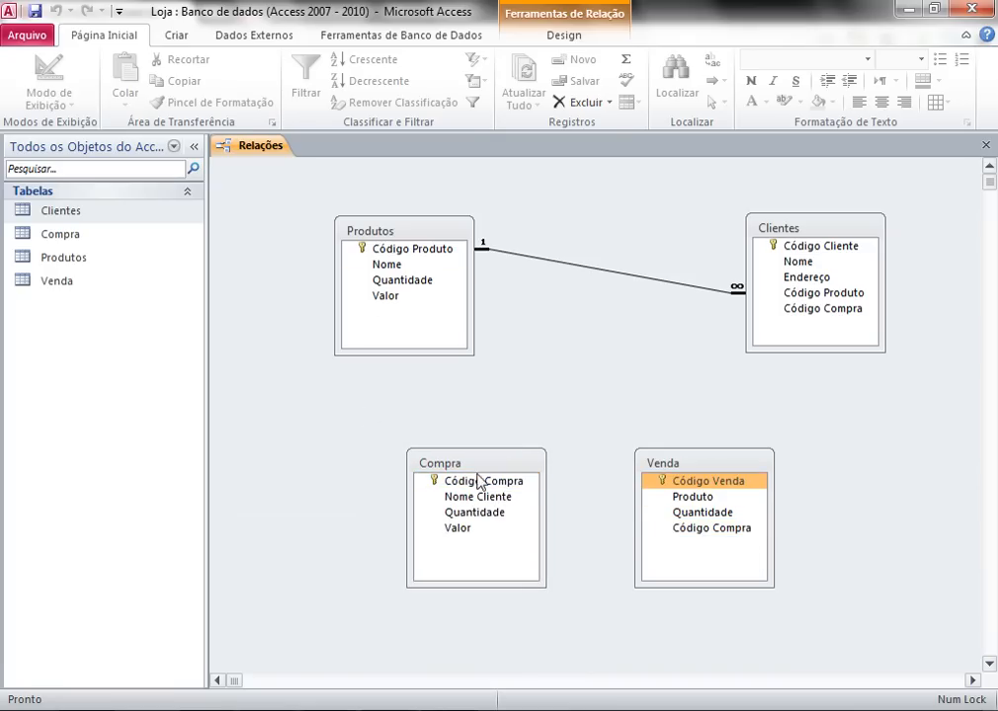
left_click(498, 483)
left_click(674, 481)
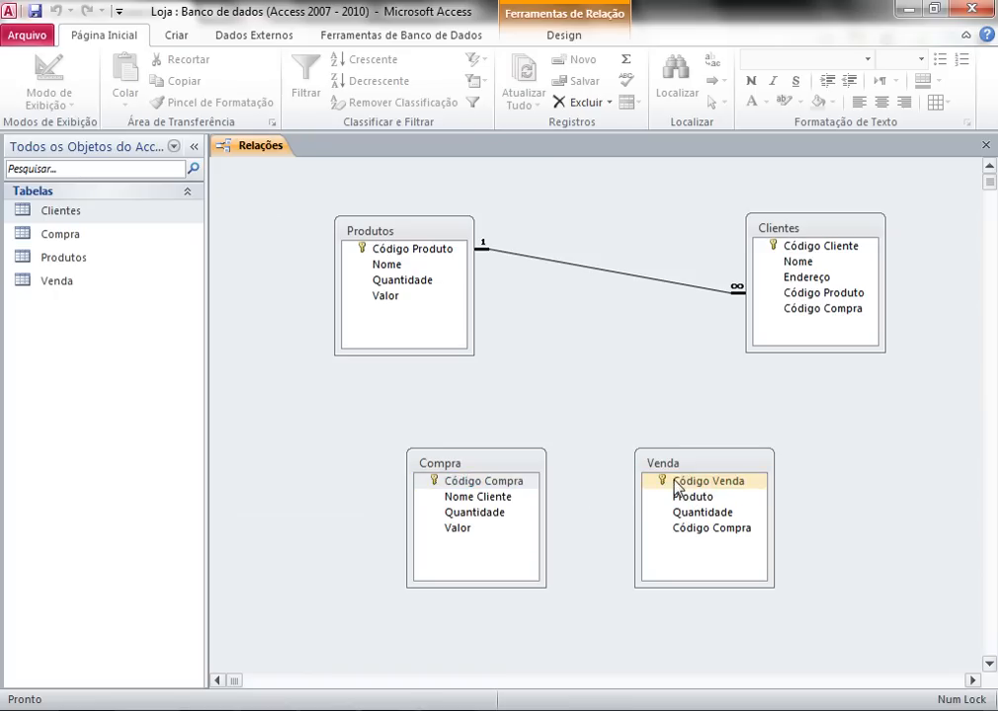
double_click(81, 280)
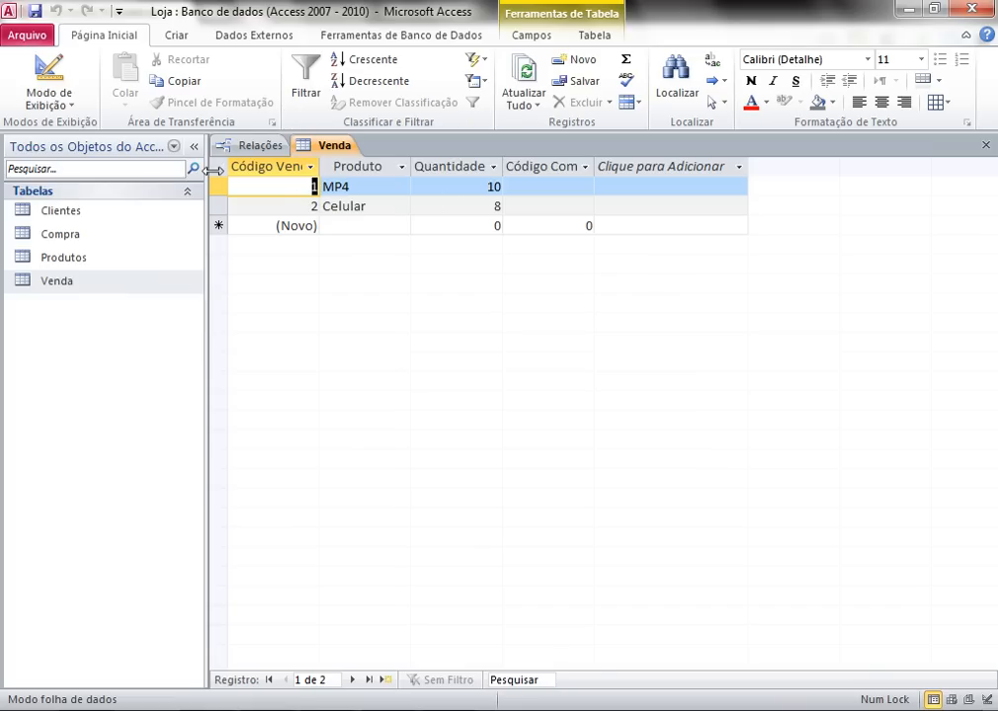
left_click(79, 282)
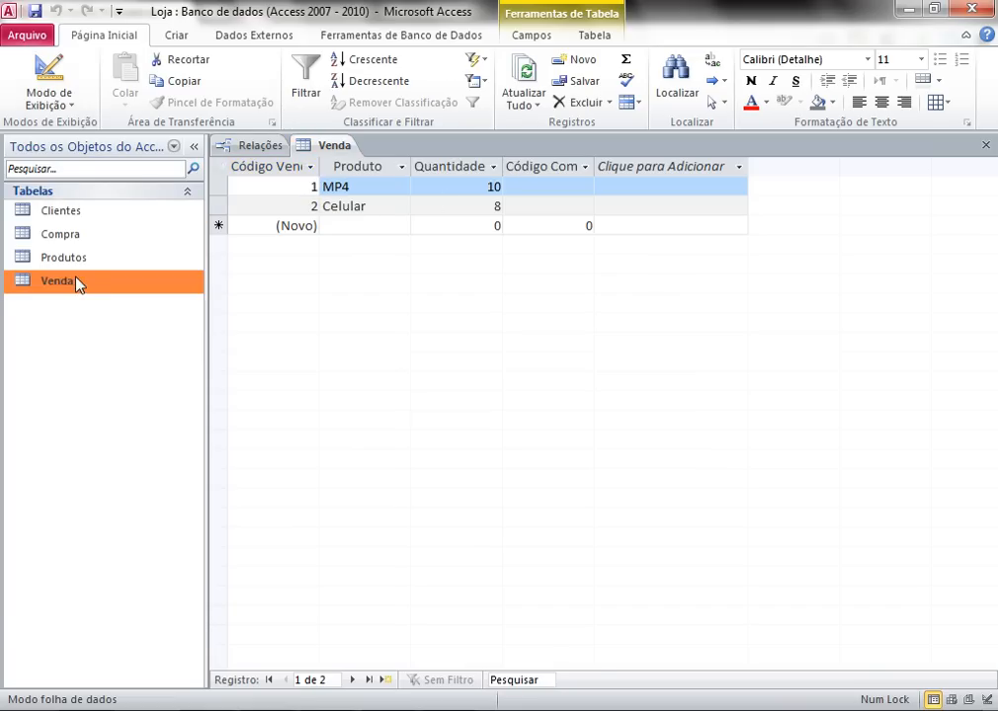
right_click(79, 284)
left_click(169, 311)
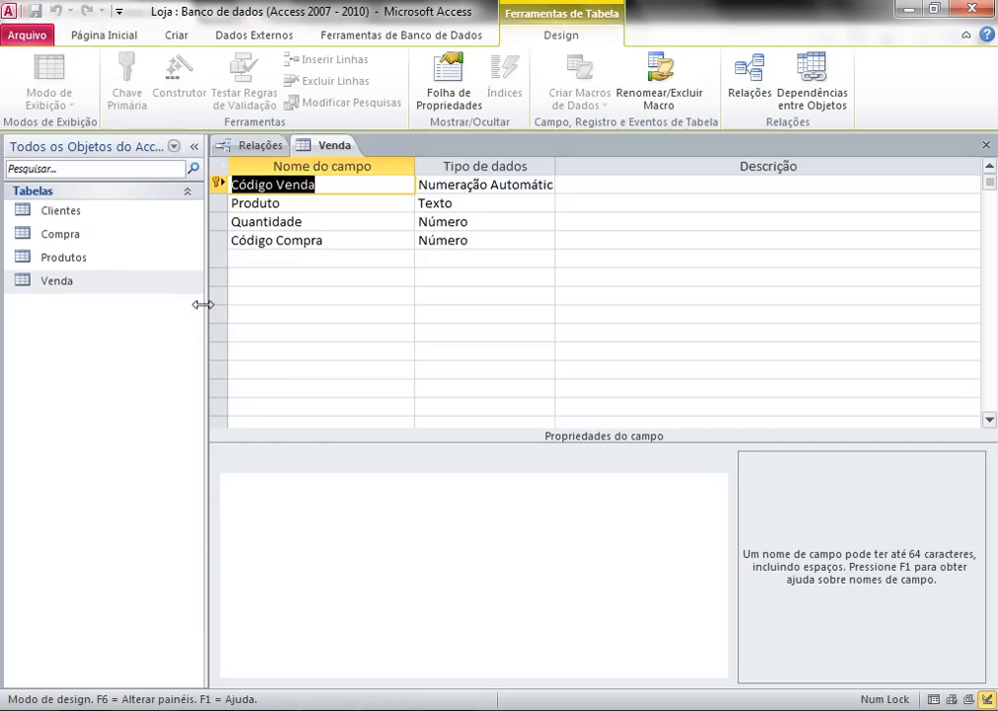
left_click(446, 188)
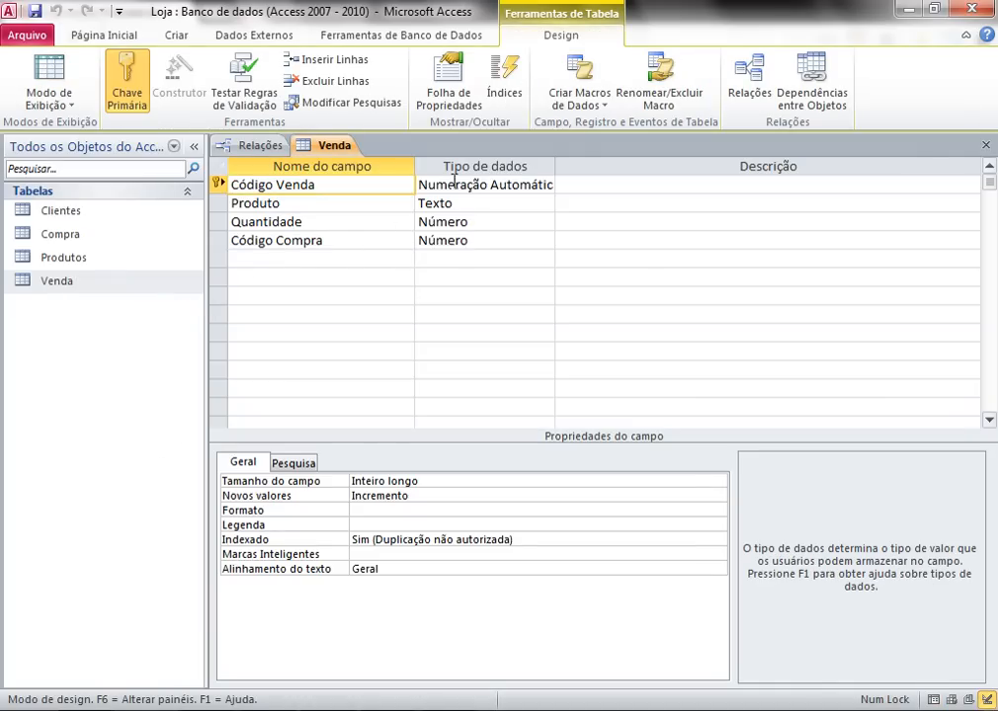
right_click(59, 237)
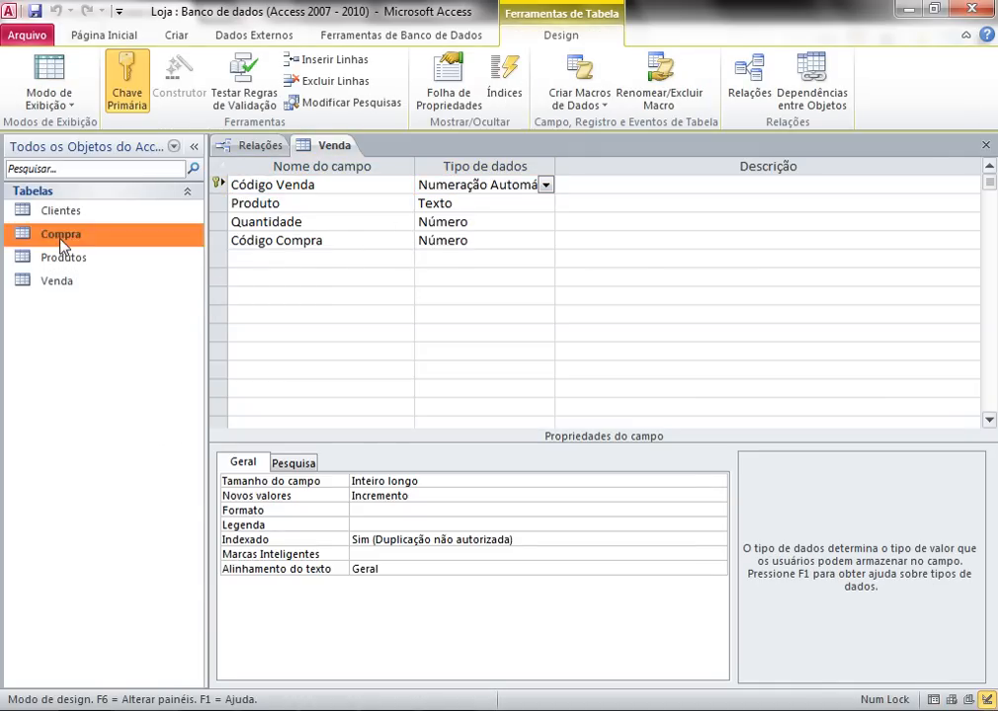
left_click(129, 272)
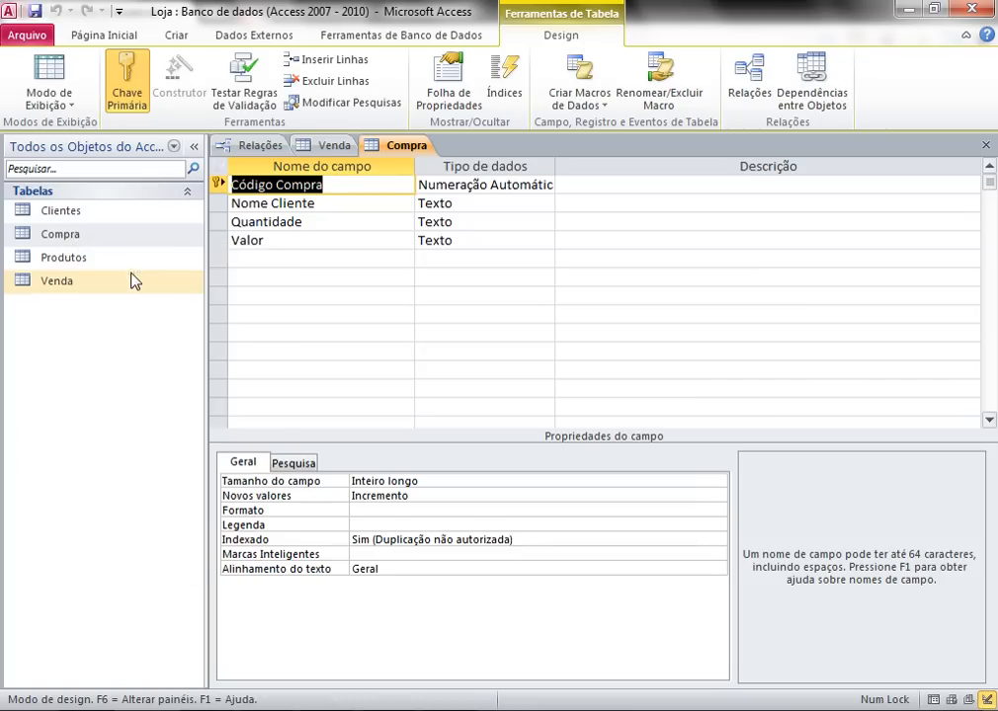
left_click(457, 188)
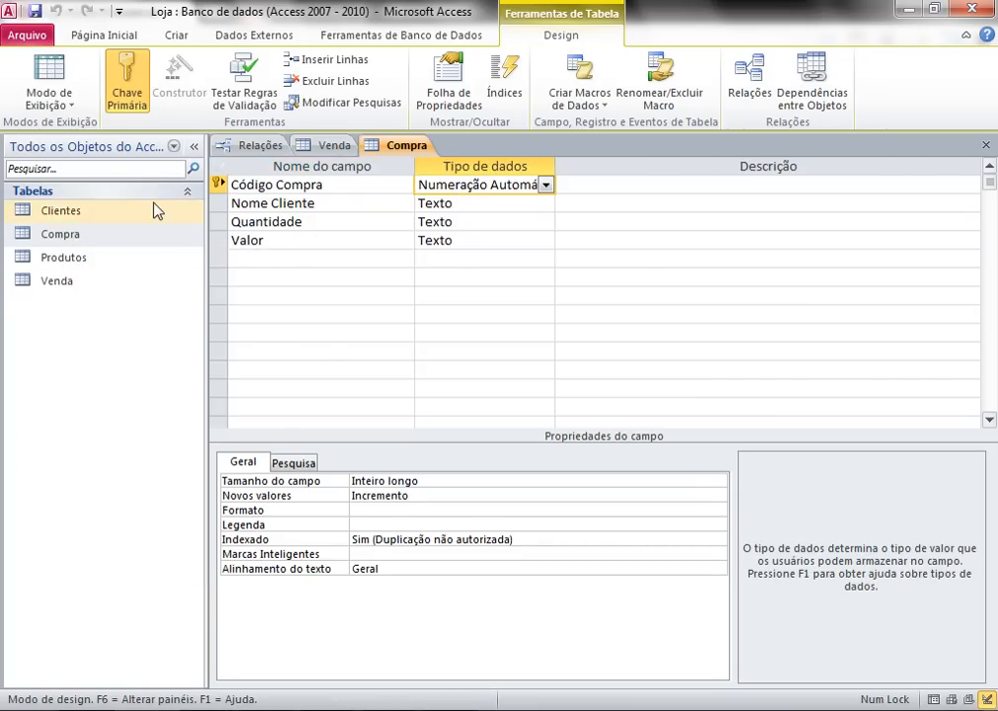
right_click(384, 148)
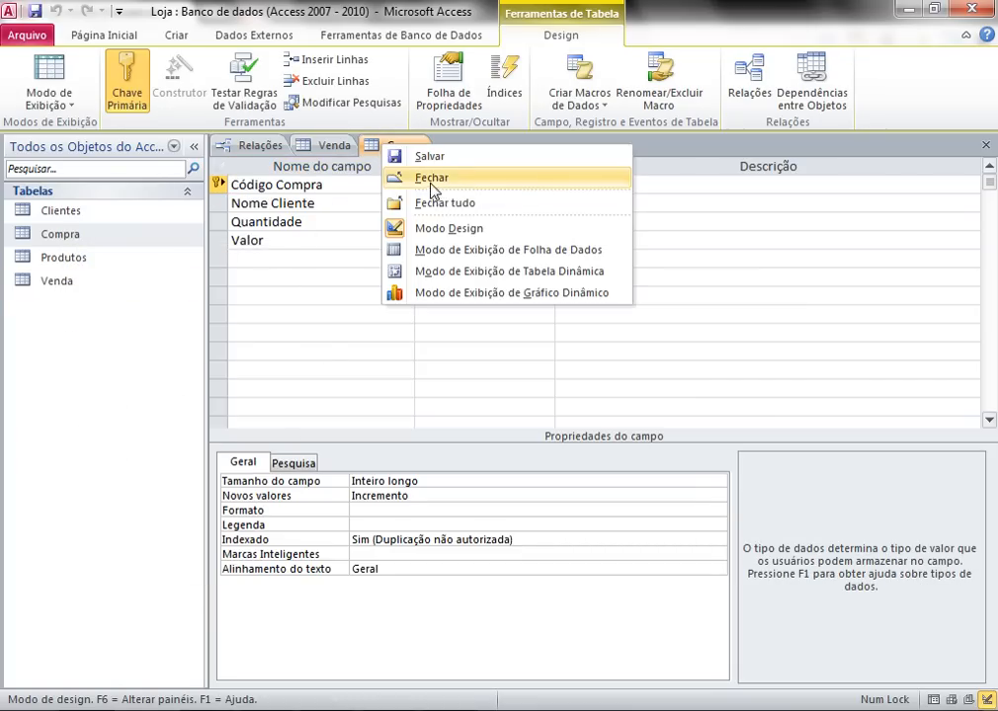
left_click(387, 177)
right_click(321, 148)
- Link Código Venda to Código Compra one-to-one with referential integrity and both cascade options
left_click(346, 176)
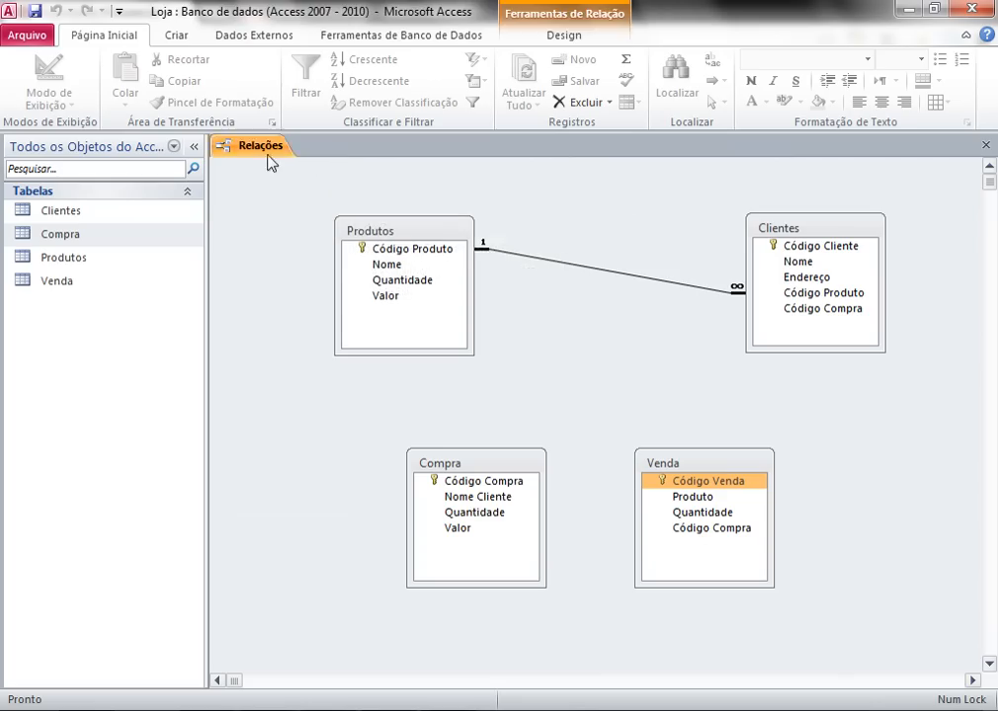
left_click_drag(657, 482, 486, 482)
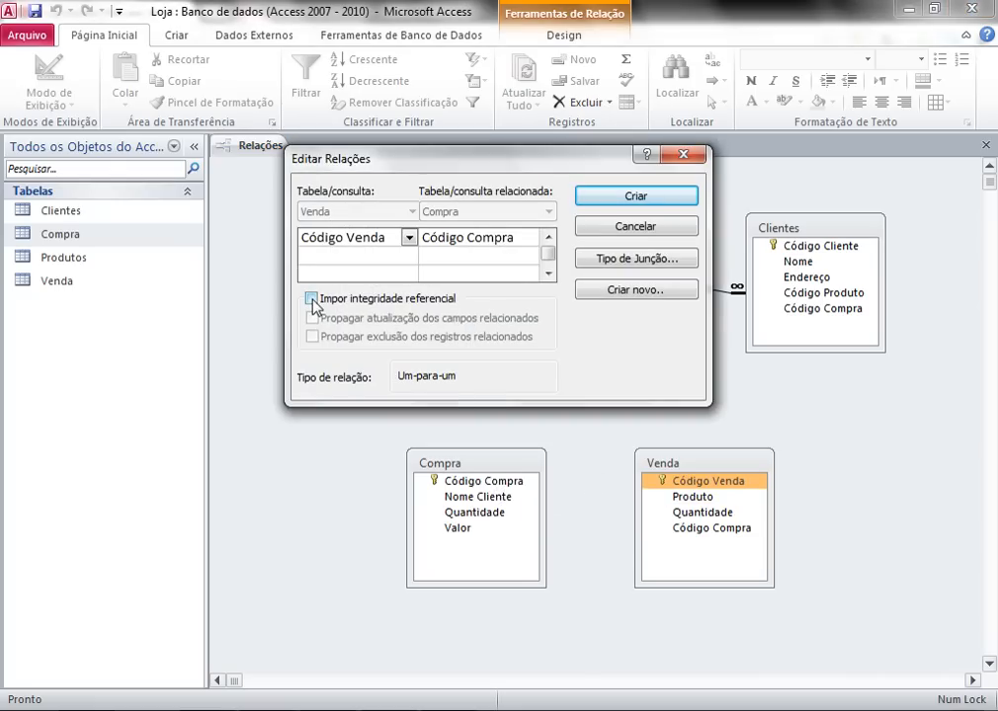
left_click(312, 300)
left_click(312, 318)
left_click(312, 337)
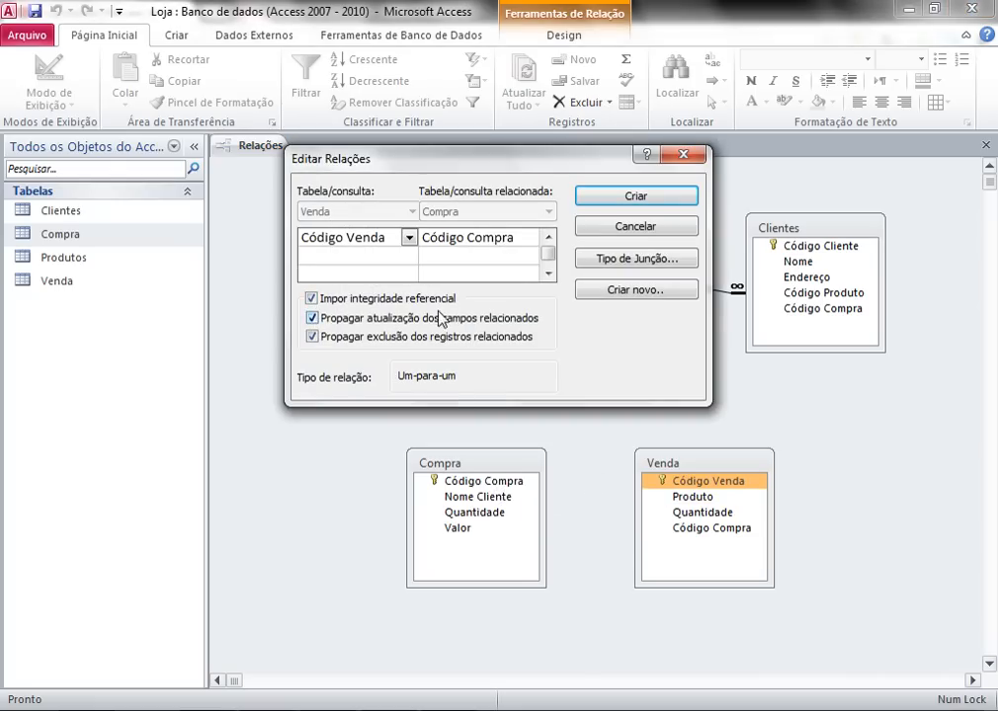
left_click(622, 200)
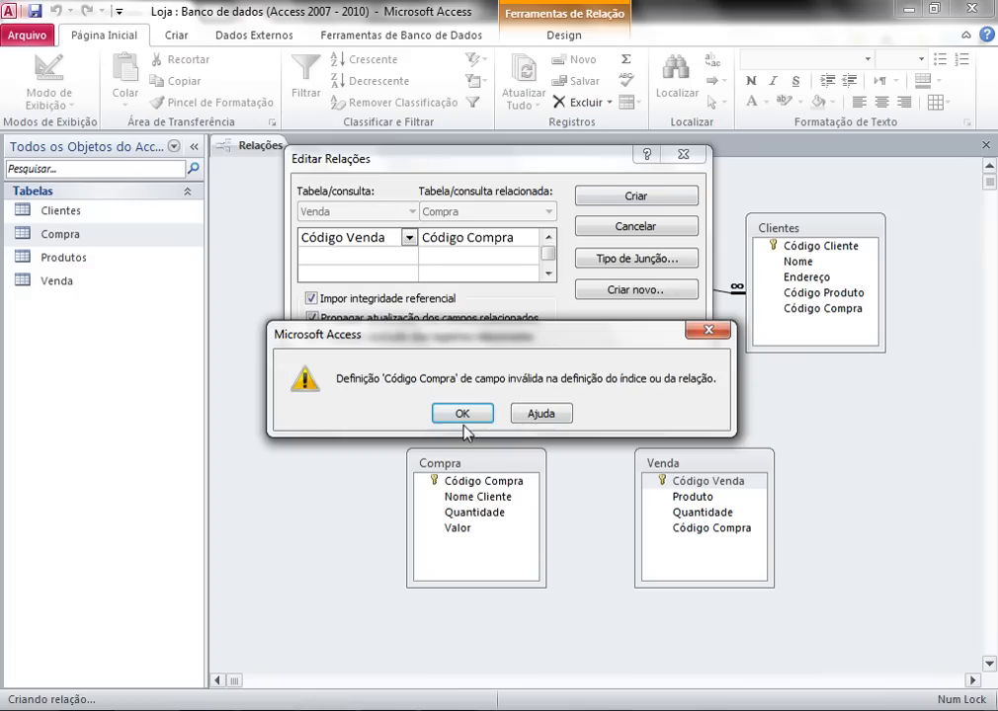
left_click(473, 709)
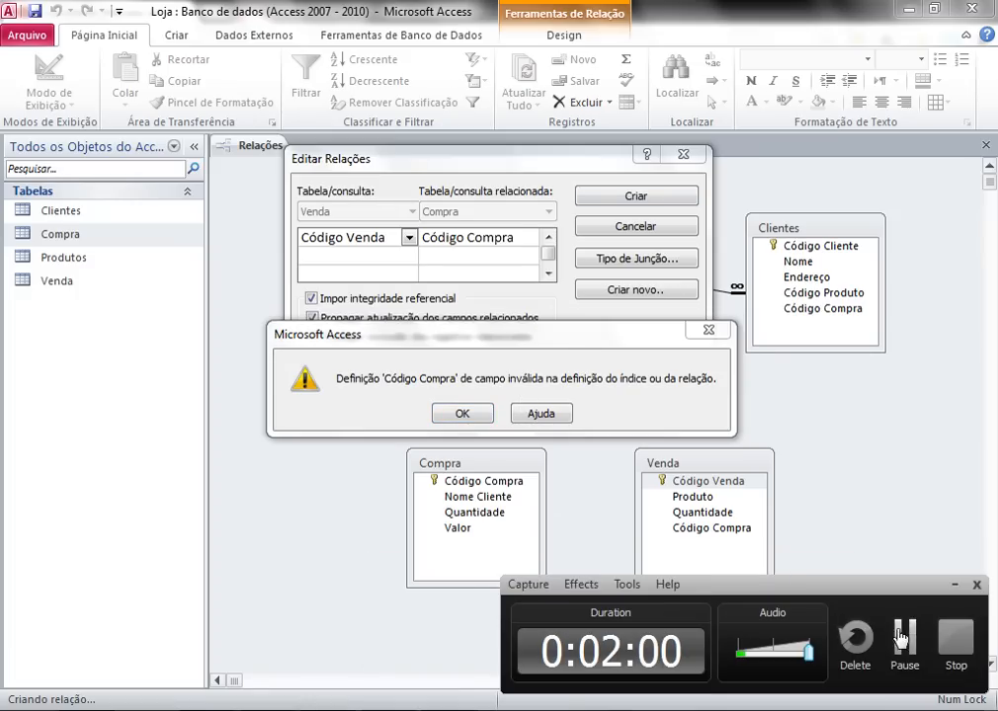
left_click(901, 639)
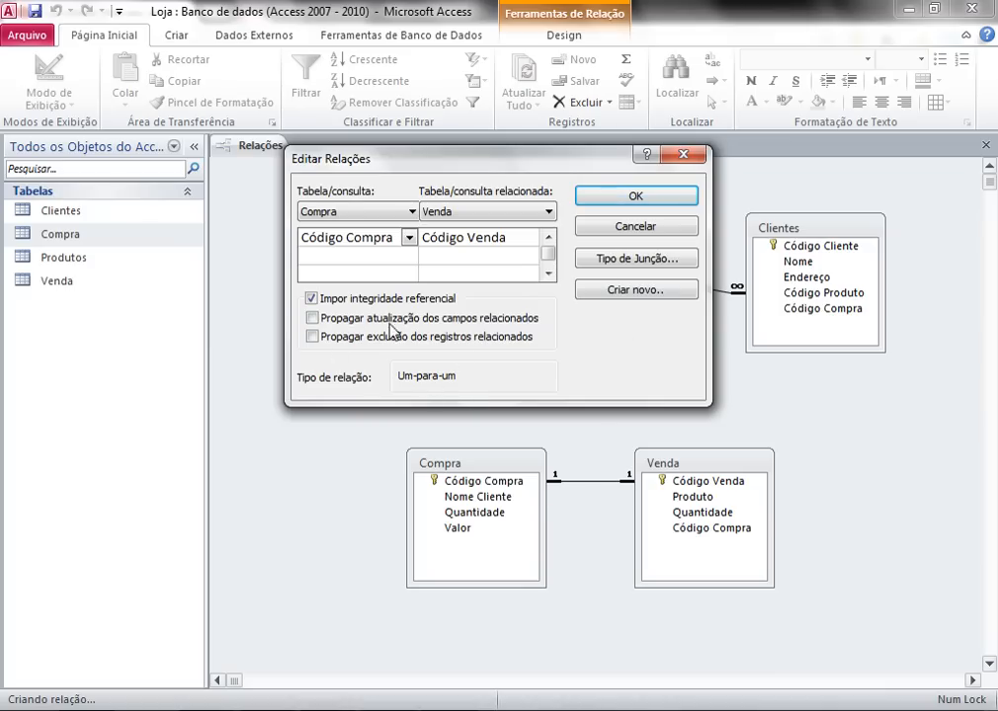
left_click(616, 195)
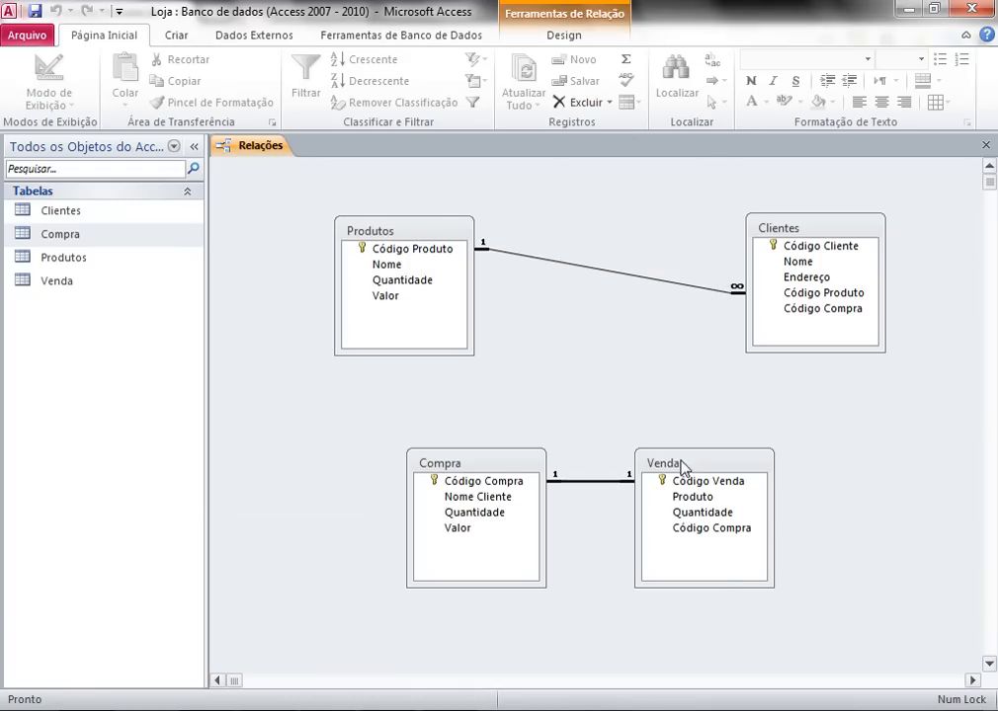
- Reposition Compra and Venda side by side and shift Clientes slightly left toward Produtos
left_click_drag(682, 468, 817, 443)
mouse_move(473, 465)
left_mouse_down()
mouse_move(312, 441)
mouse_move(371, 448)
left_mouse_up()
mouse_move(874, 441)
left_mouse_down()
mouse_move(868, 461)
mouse_move(856, 452)
left_mouse_up()
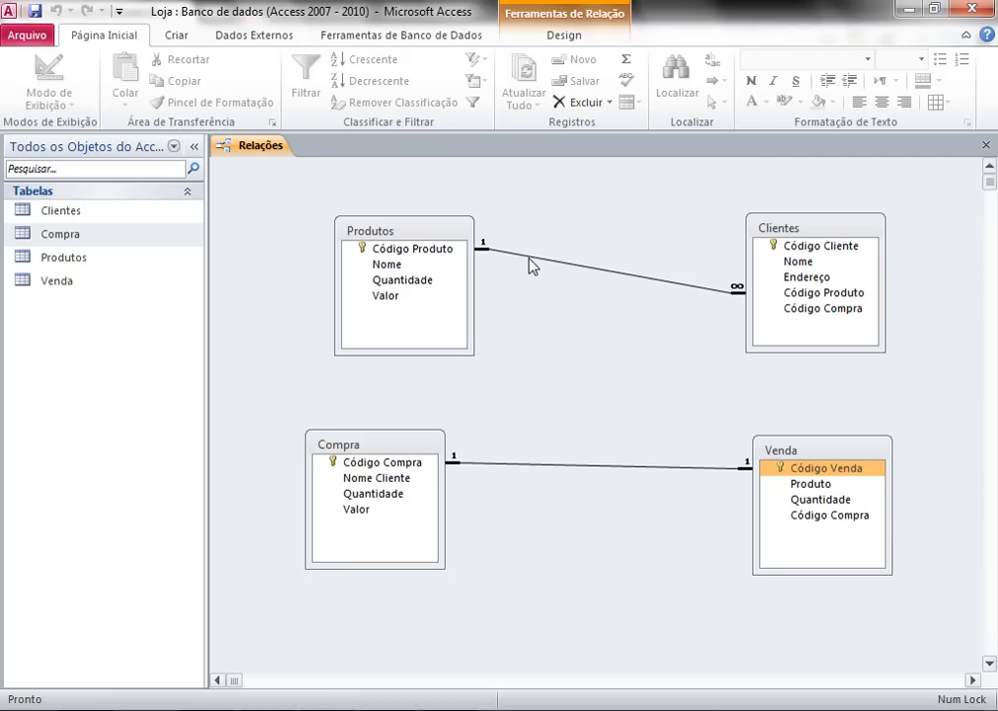
left_click(556, 465)
left_click_drag(397, 447, 411, 453)
left_click_drag(791, 454, 717, 453)
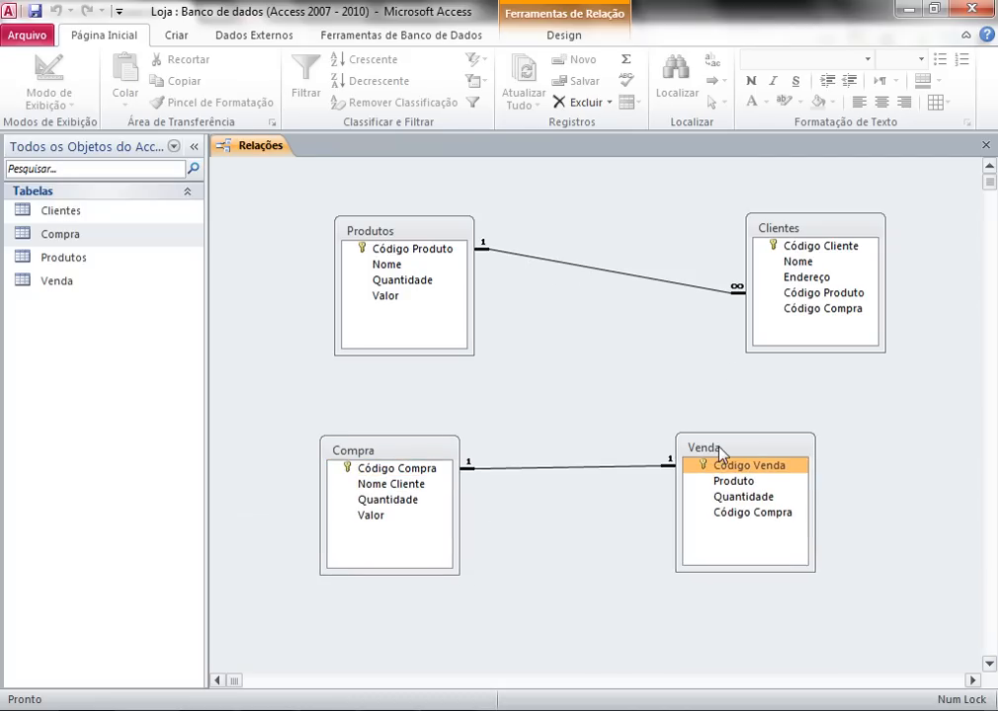
left_click_drag(395, 450, 455, 452)
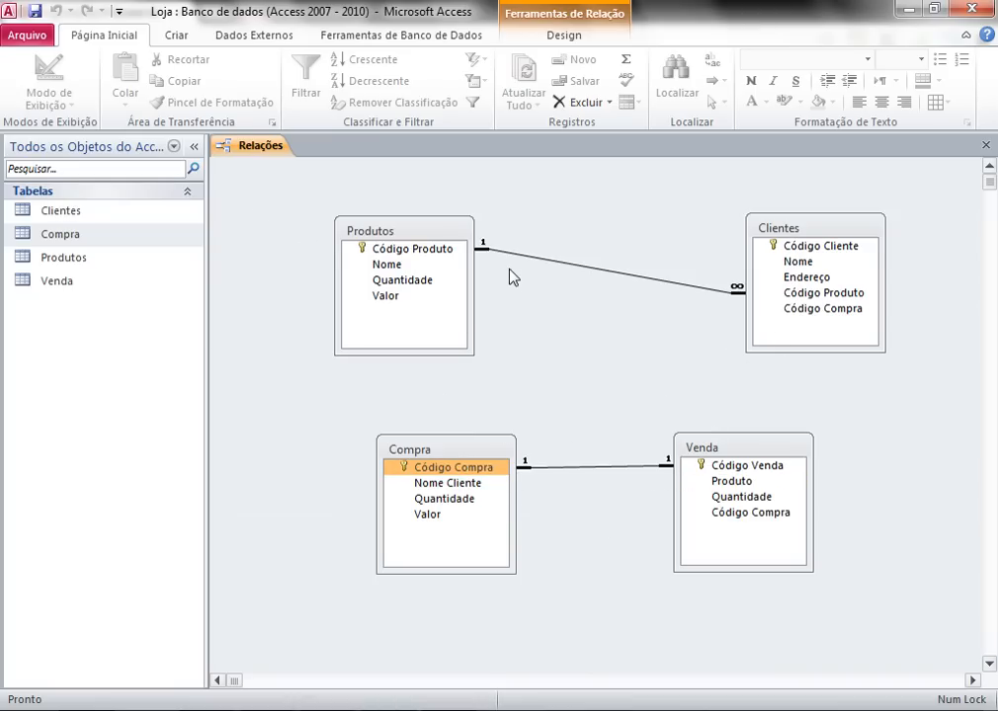
left_click(788, 253)
left_click_drag(795, 229, 741, 232)
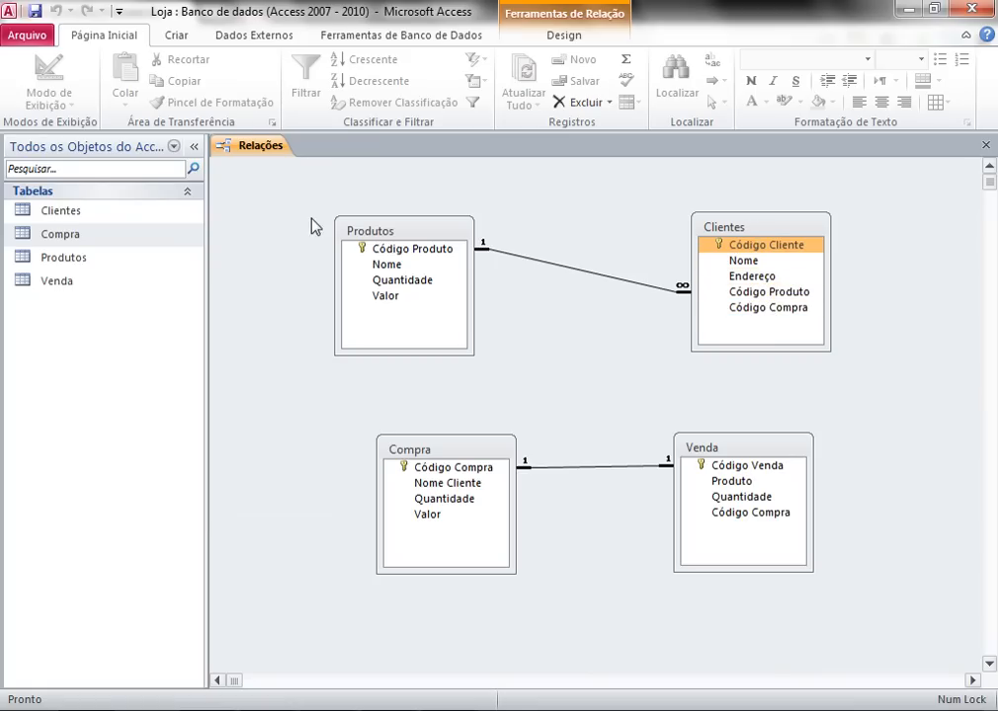
- Open the Clientes datasheet showing the Rua A and Rua B records, then bring up its shortcut menu
double_click(65, 212)
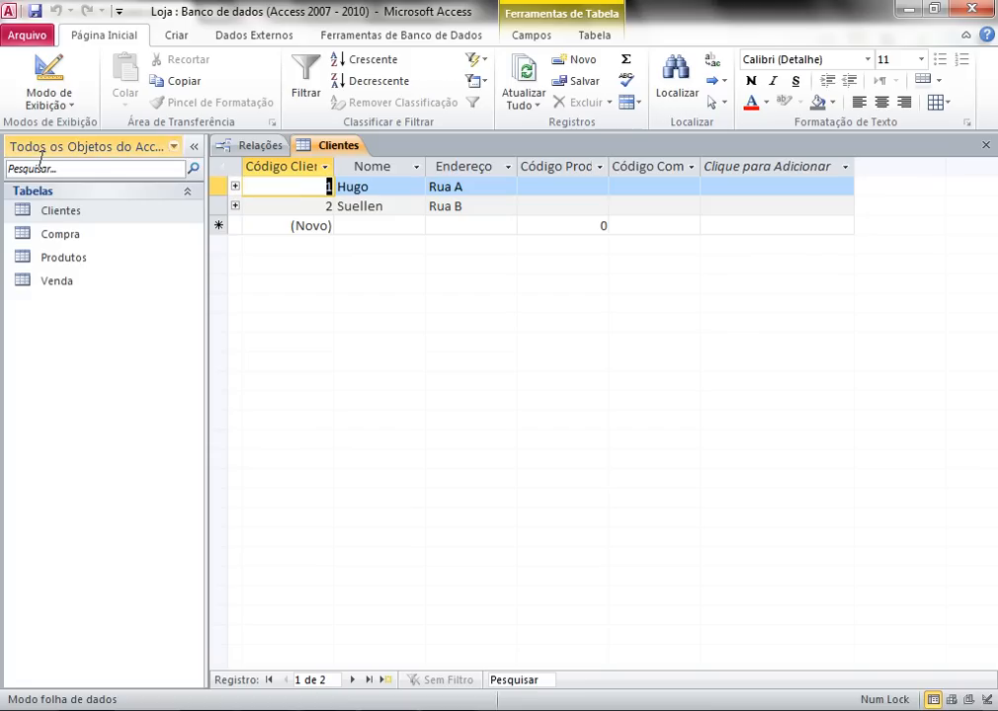
right_click(65, 219)
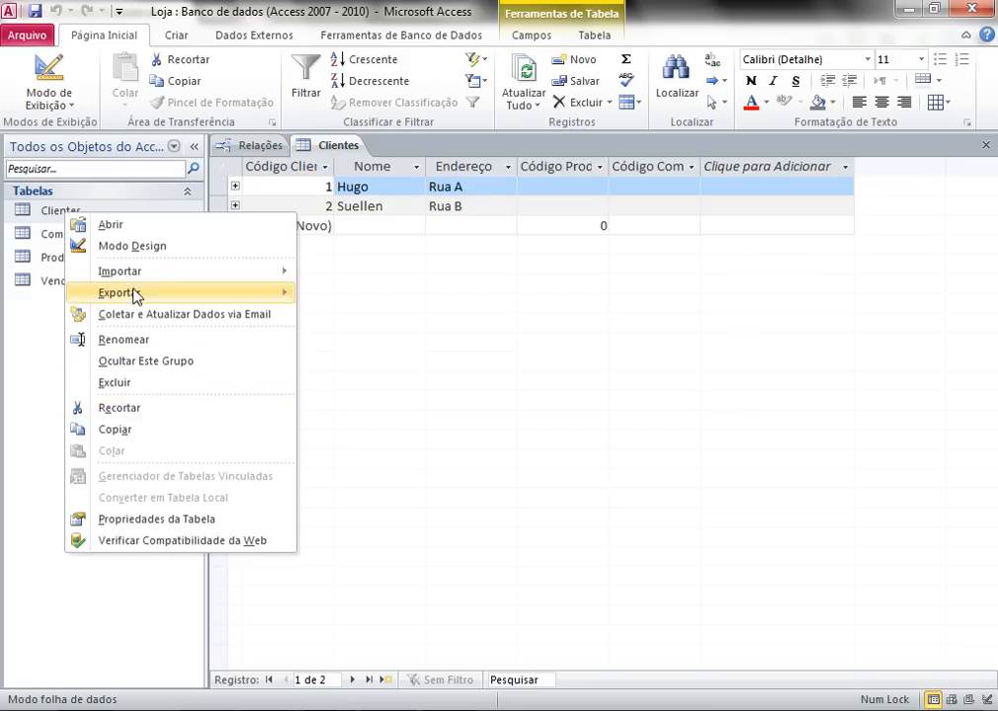
- In Design View, add a Texto field named CPF and launch its input mask builder
left_click(123, 249)
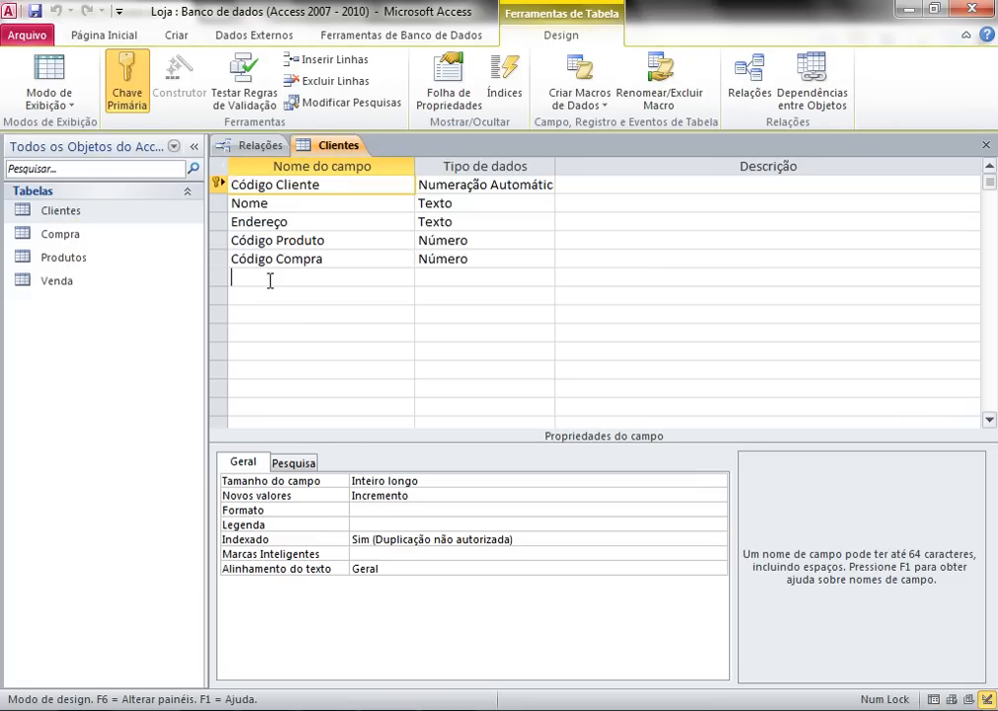
left_click(269, 278)
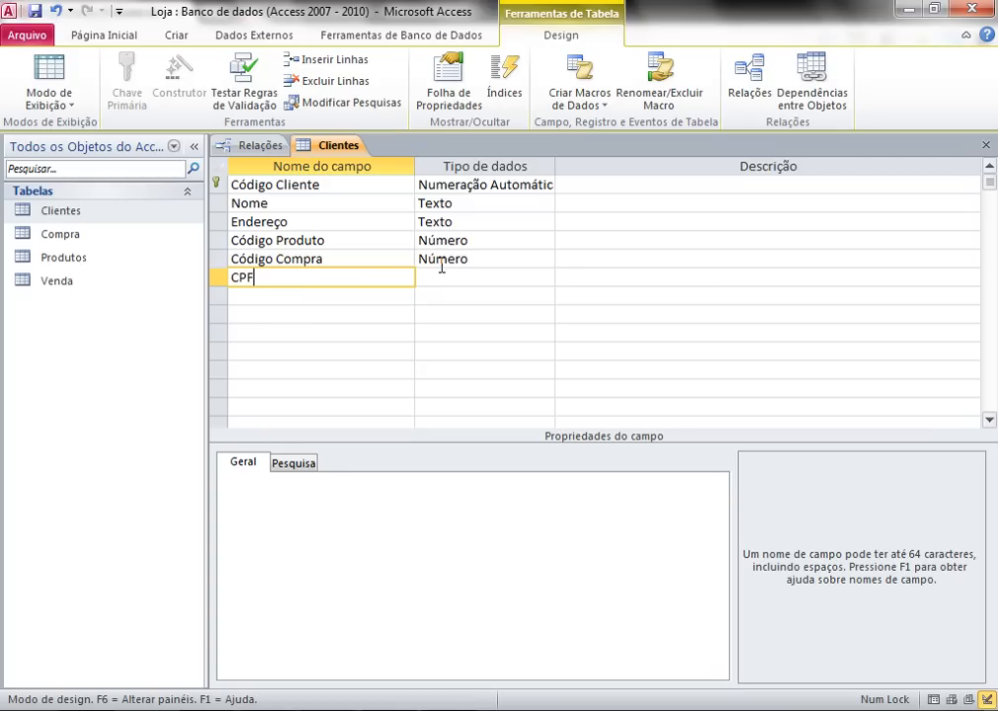
key("Tab")
left_click(545, 277)
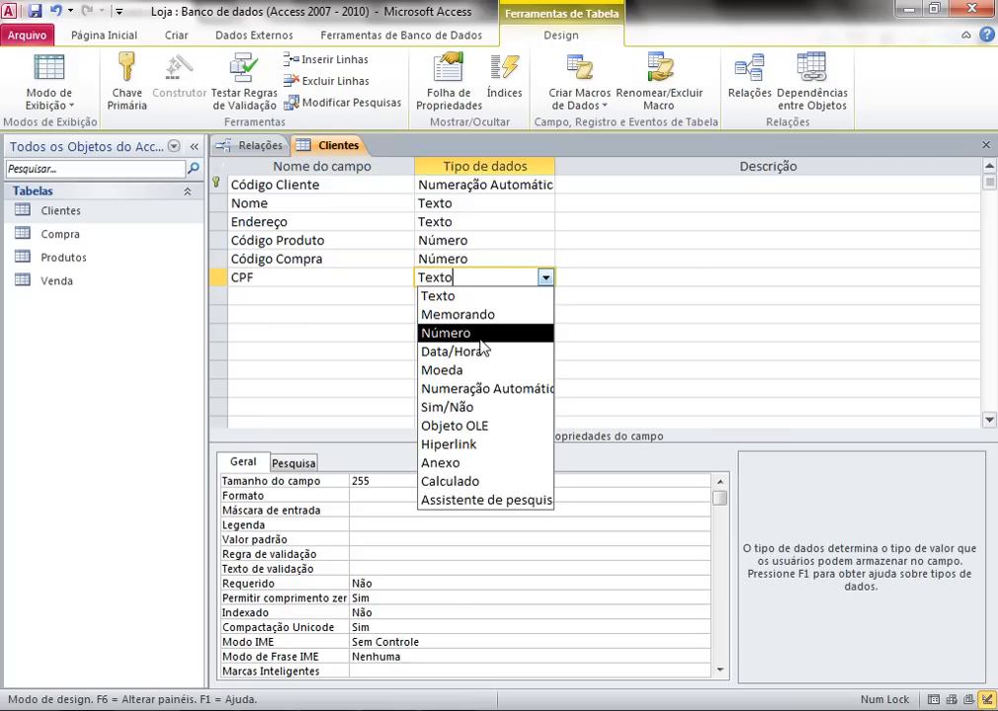
left_click(437, 295)
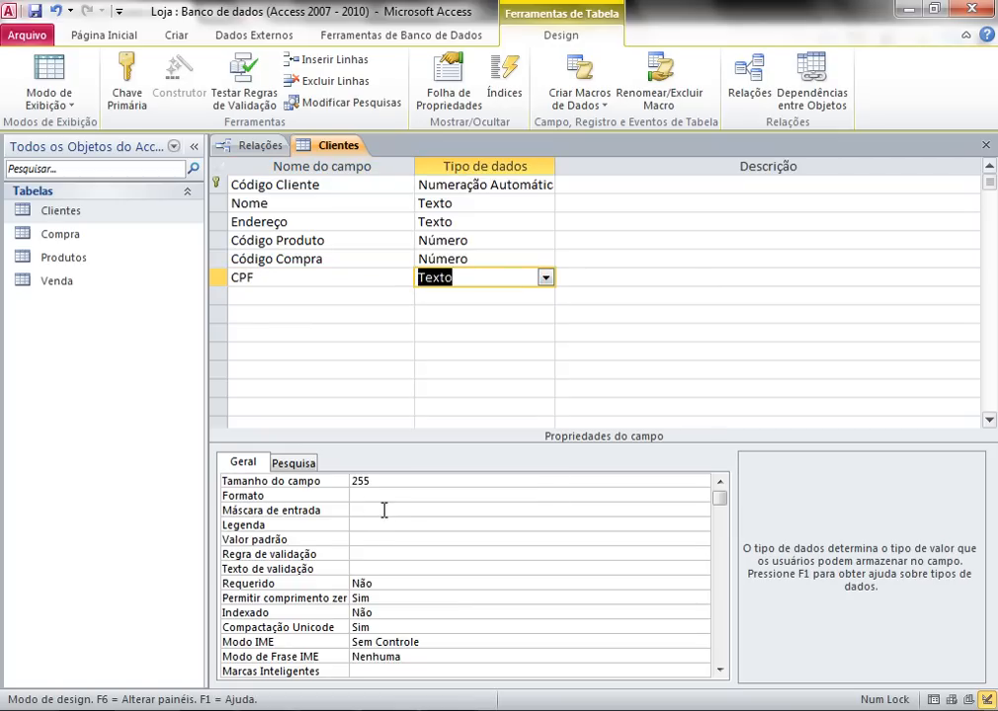
left_click(355, 510)
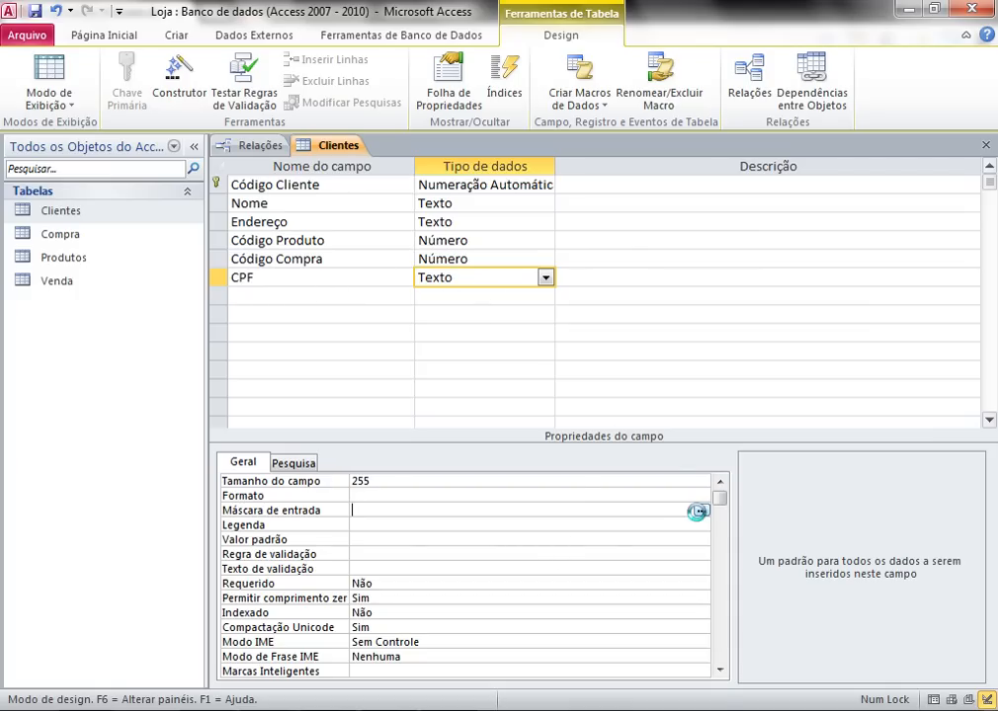
left_click(701, 511)
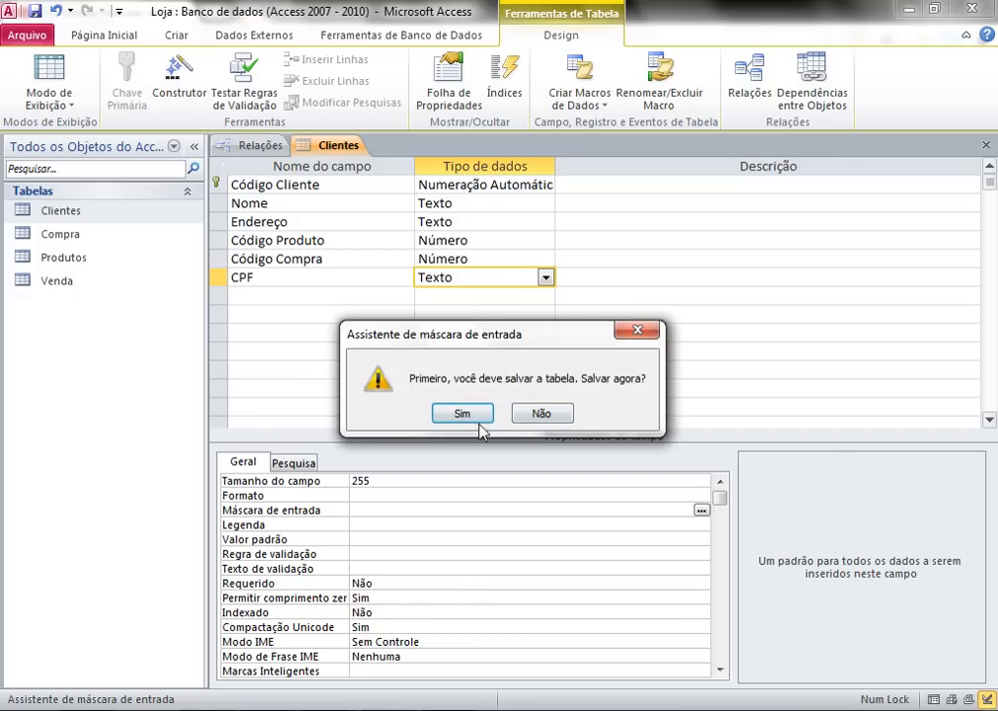
- Save Clientes and apply the wizard's CPF mask 000\.000\.000\-00 with the default placeholder
left_click(461, 415)
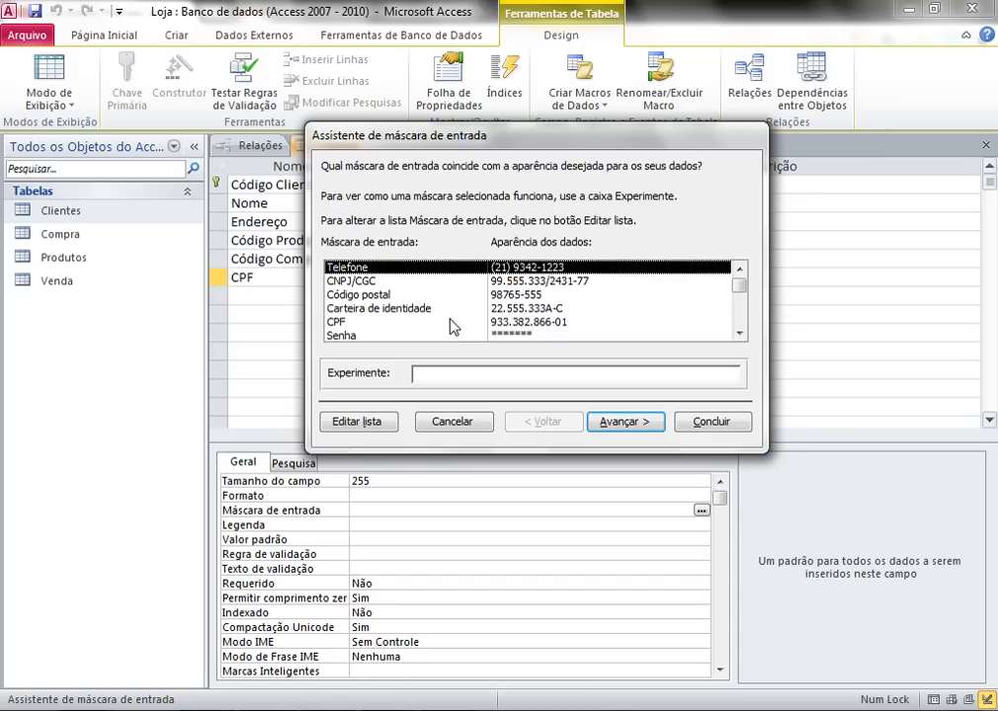
left_click(516, 323)
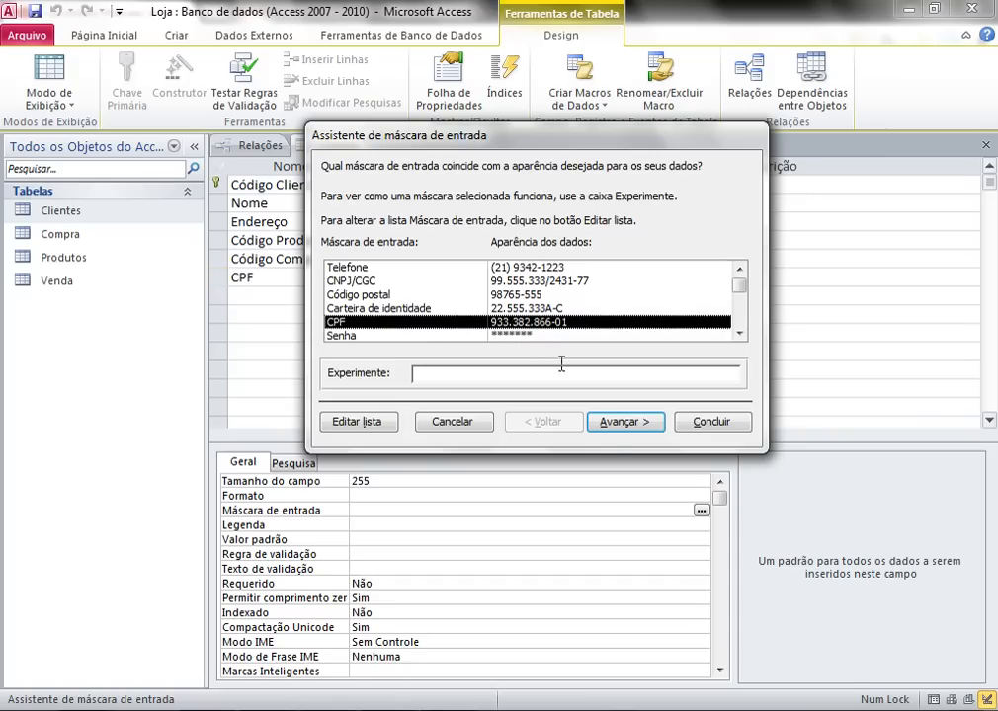
left_click(625, 422)
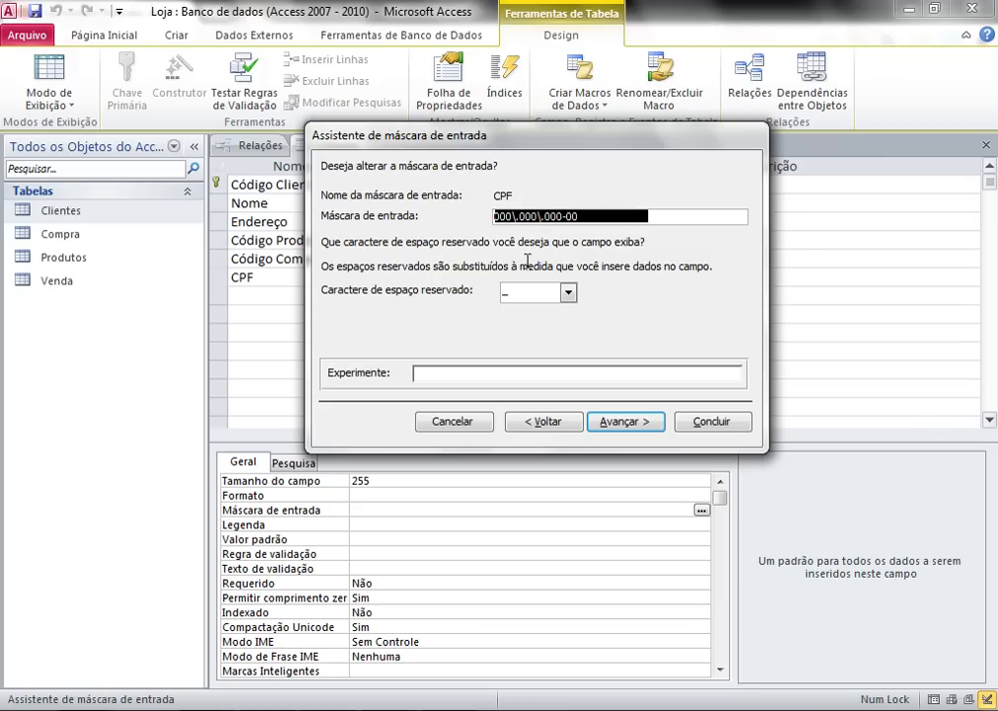
left_click(568, 295)
left_click(568, 297)
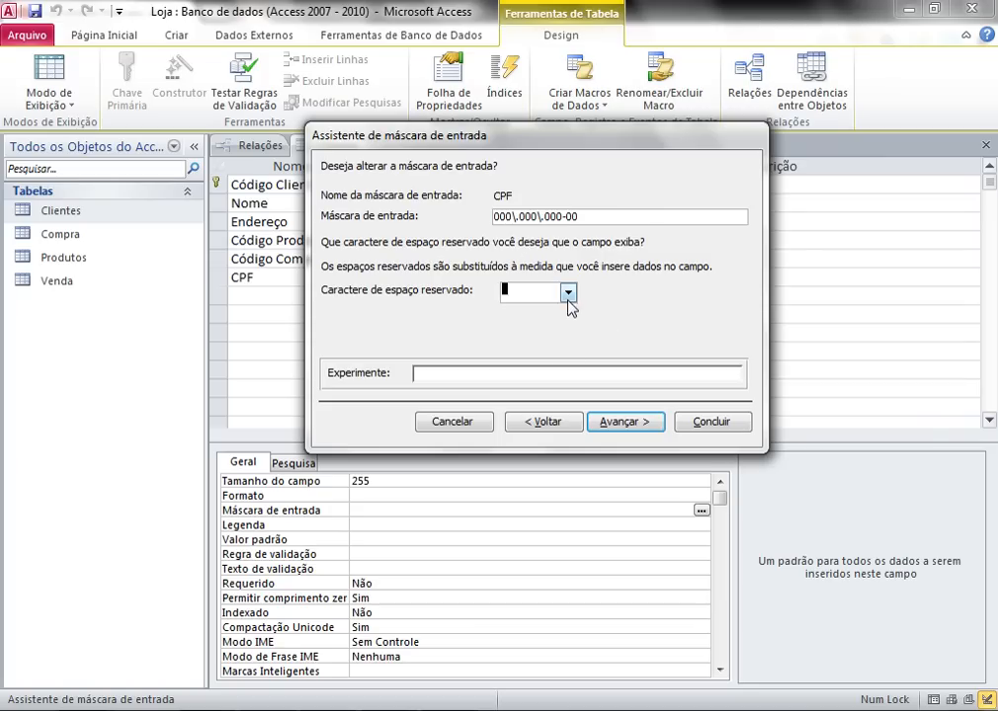
left_click(622, 422)
left_click(624, 423)
left_click(682, 419)
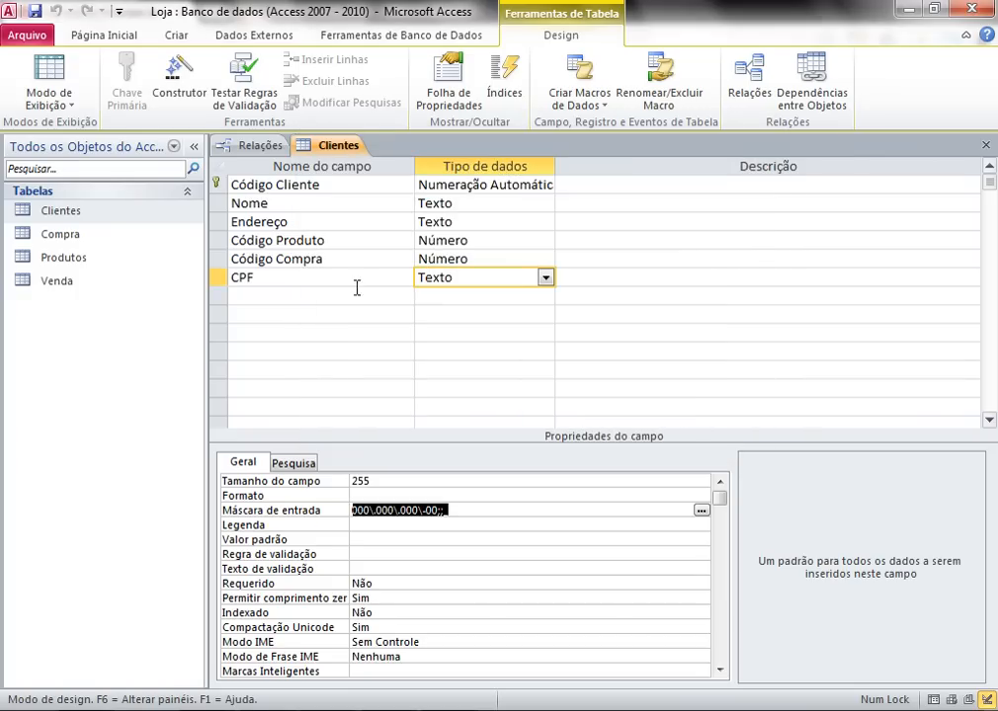
- Save the Clientes design and switch it back to Datasheet view
right_click(112, 216)
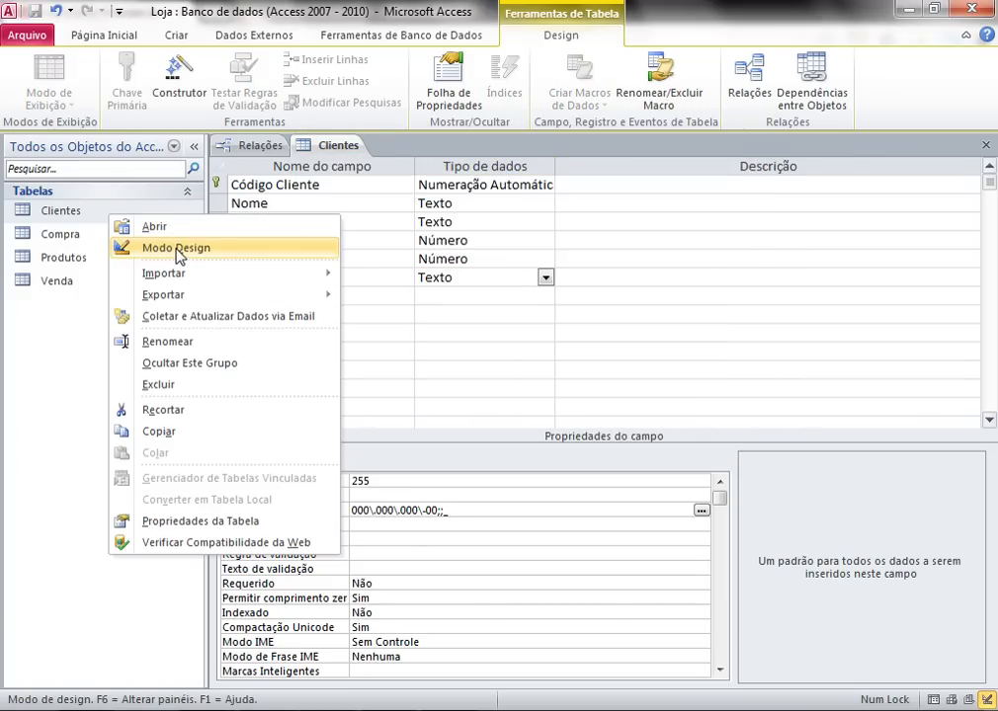
left_click(178, 249)
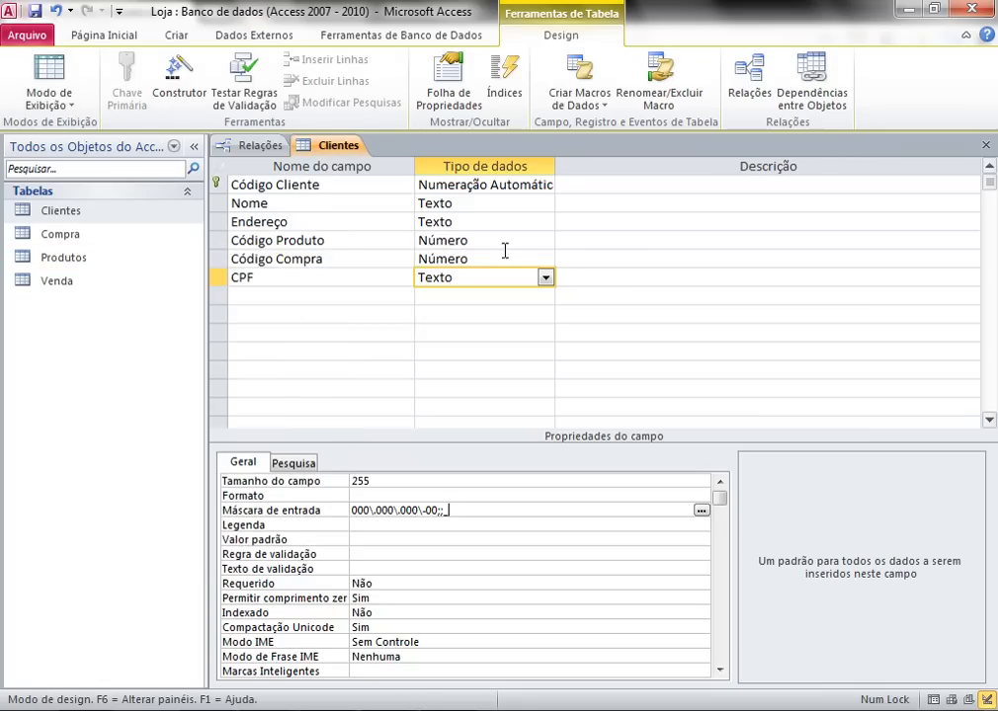
left_click(53, 85)
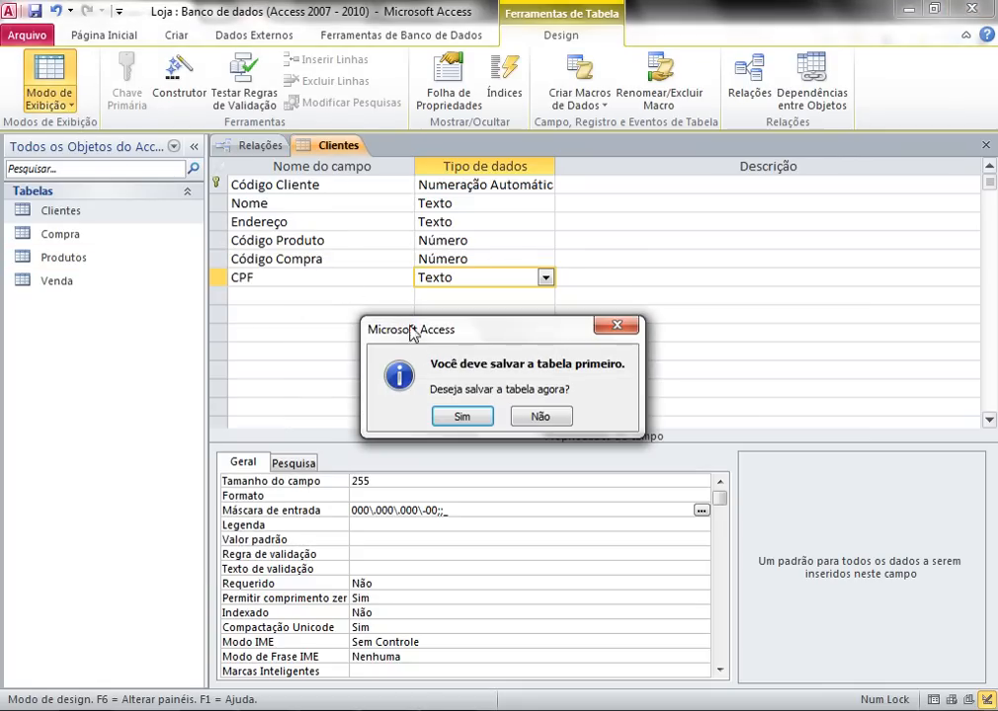
left_click(461, 416)
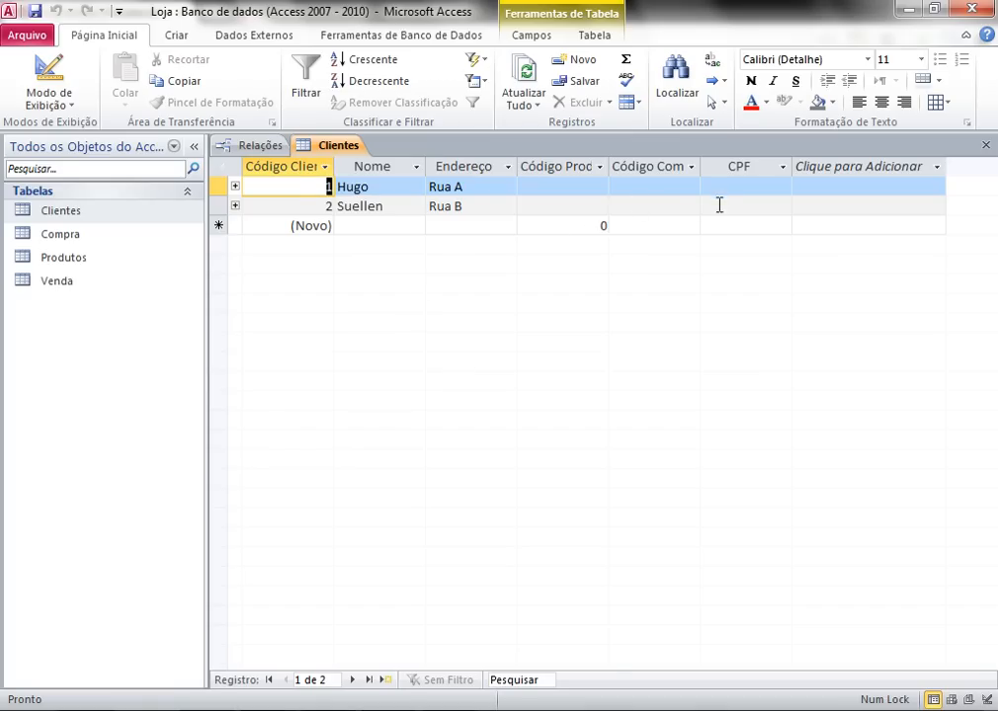
left_click(713, 204)
left_click(708, 187)
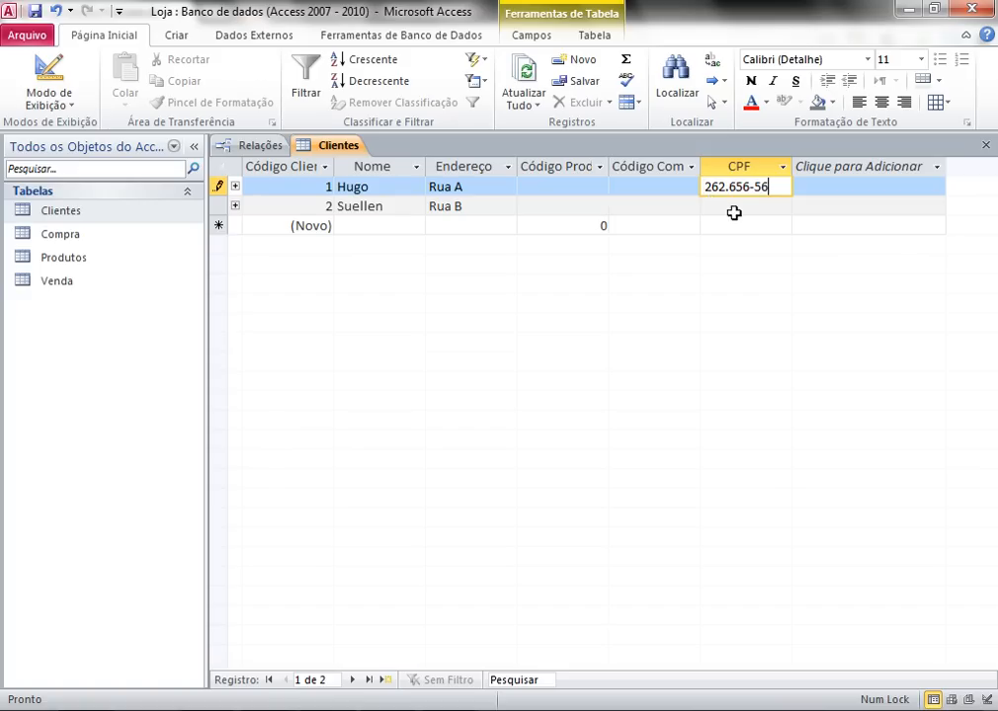
left_click(731, 209)
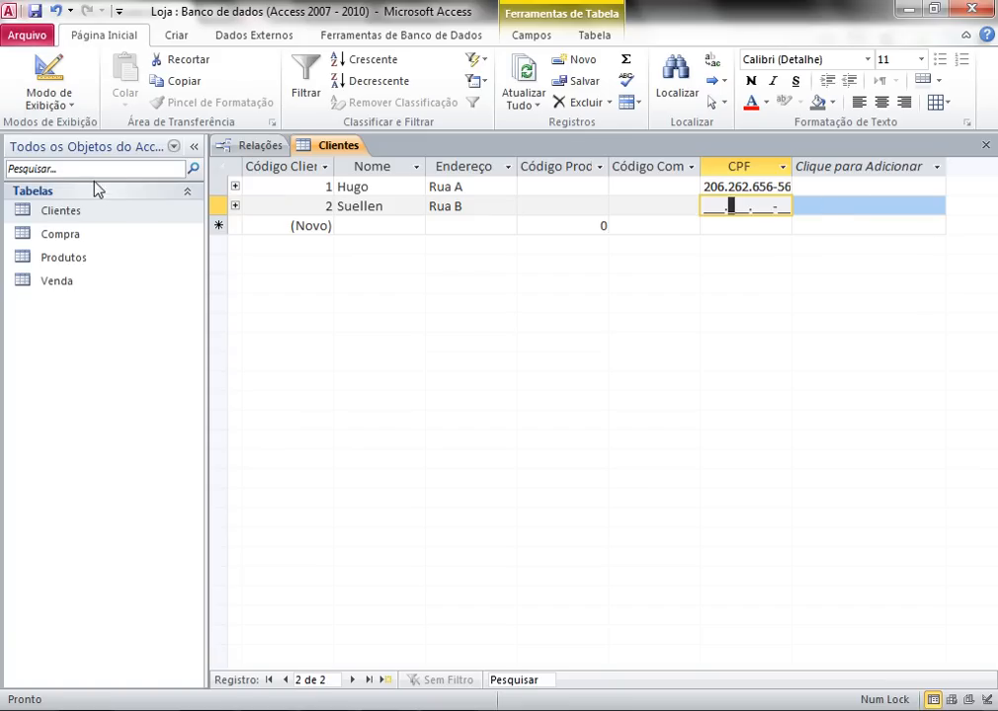
- In Modo Design, add a Texto field named Telefone below CPF and launch its input mask wizard
right_click(80, 212)
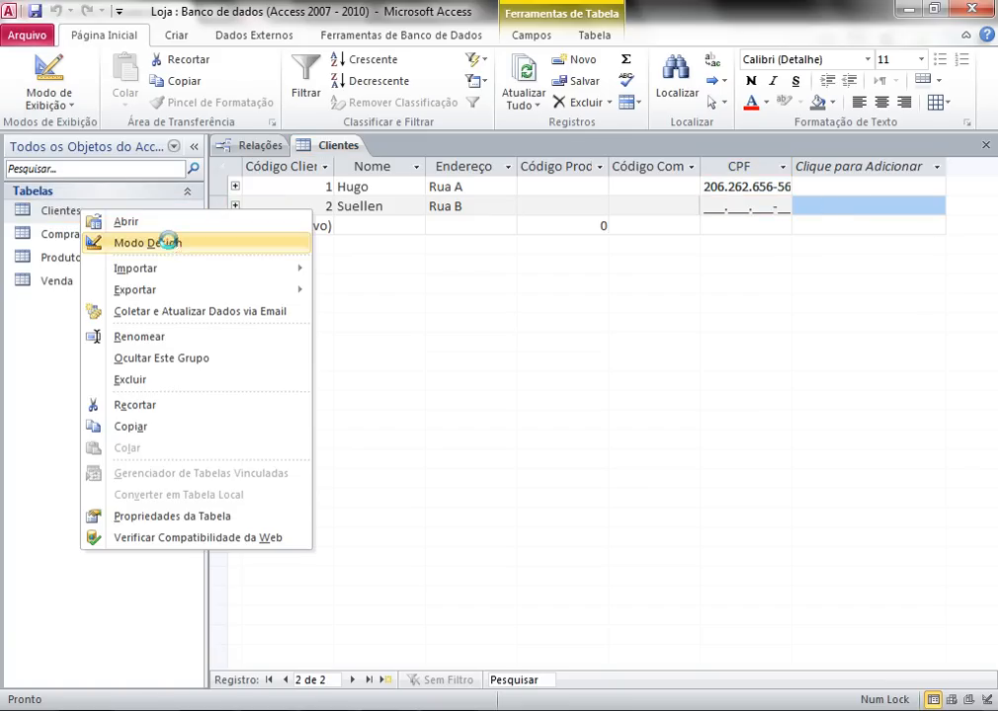
left_click(168, 245)
left_click(305, 297)
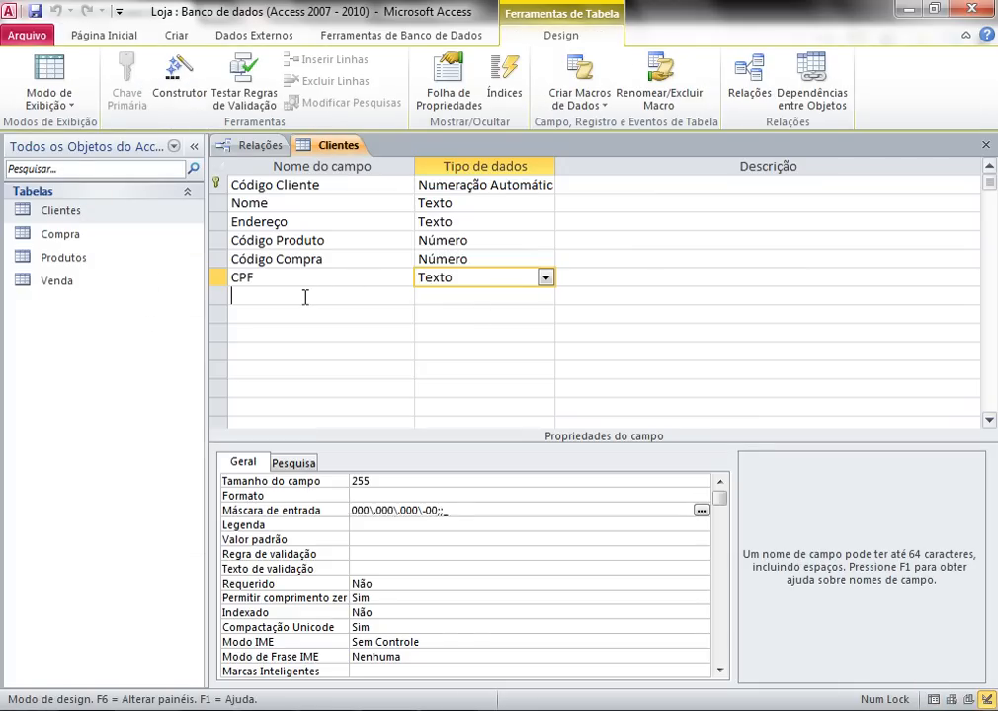
type("Telefo")
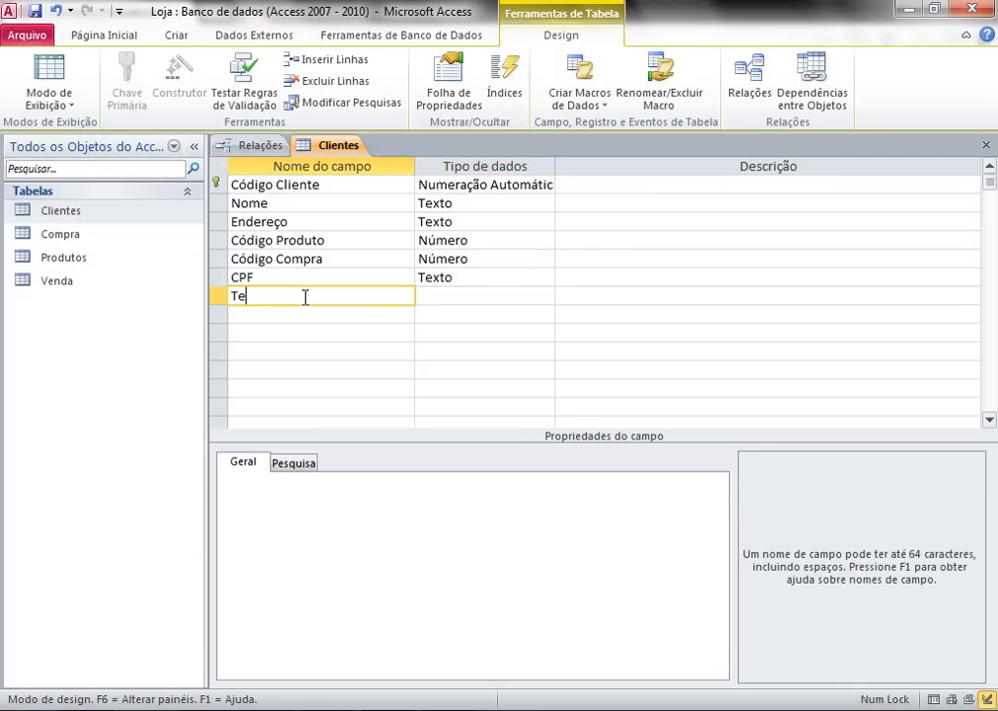
left_click(470, 301)
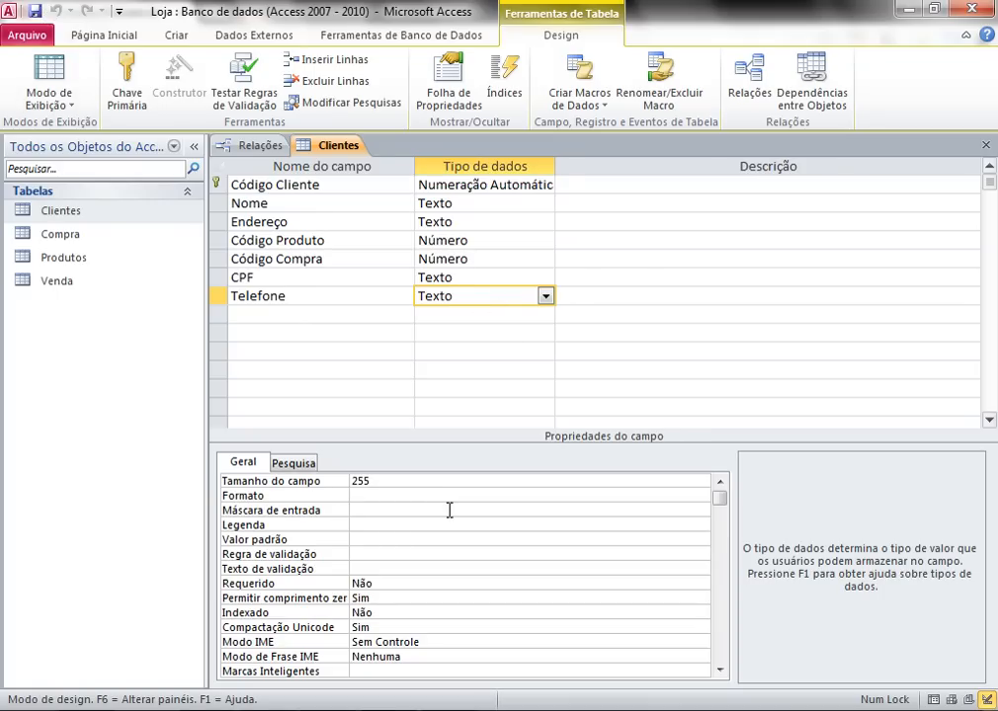
left_click(449, 510)
left_click(700, 511)
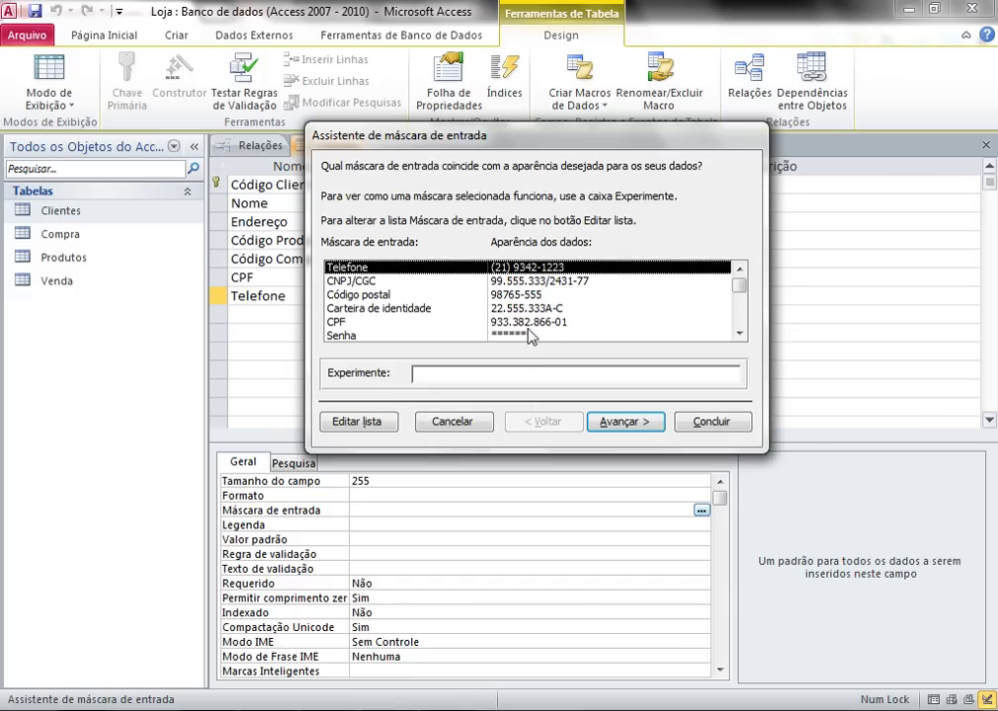
left_click_drag(739, 292, 752, 231)
left_click(356, 424)
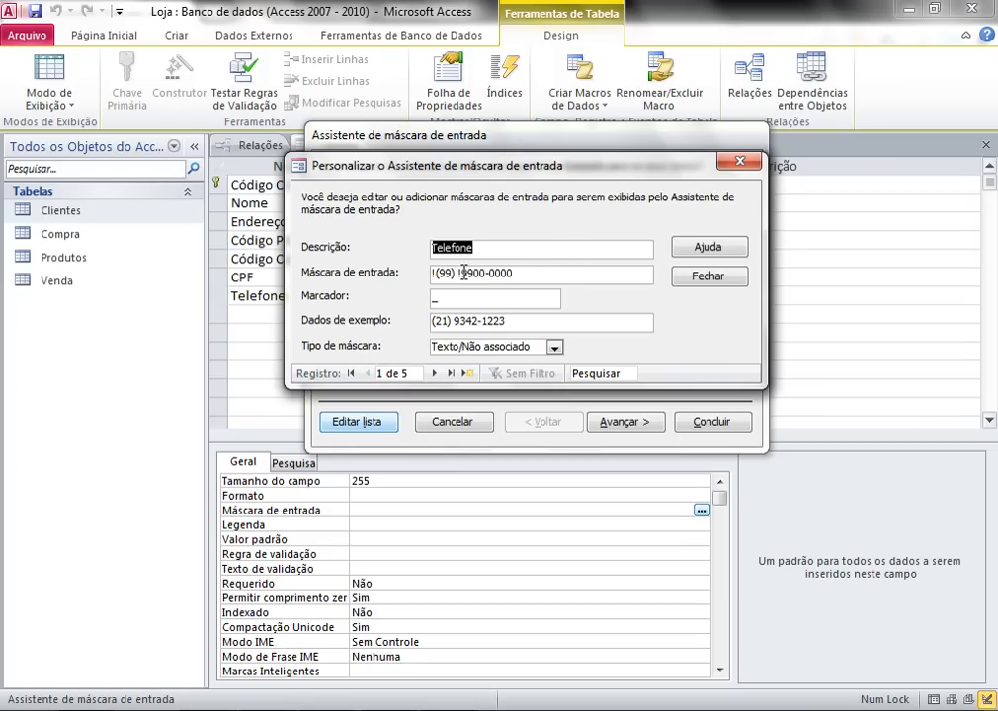
left_click(437, 272)
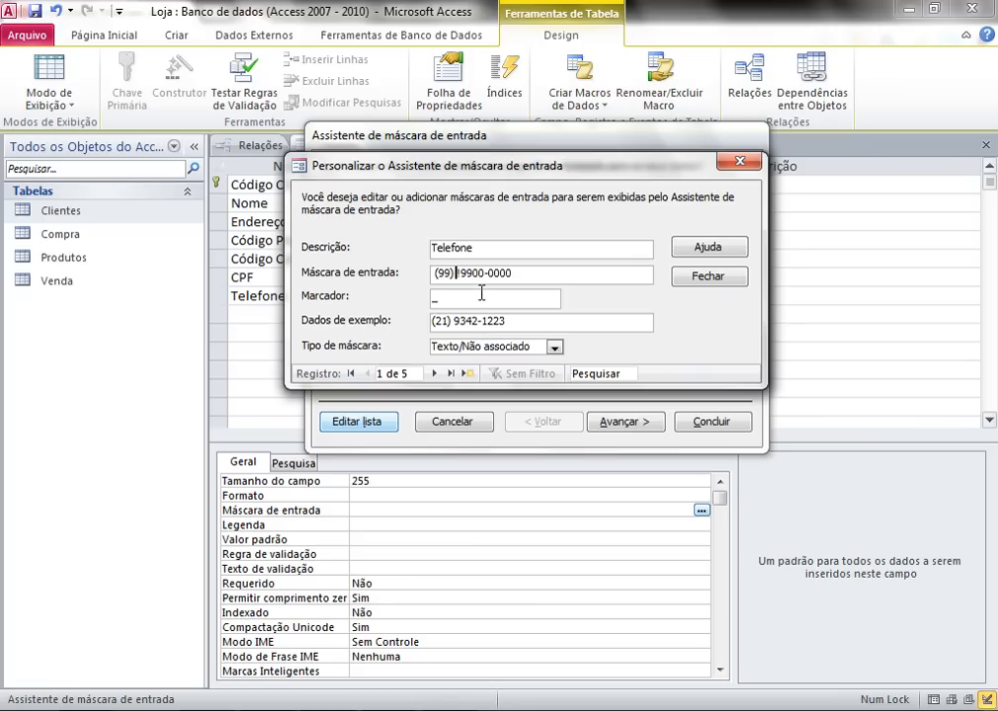
left_click_drag(534, 276, 356, 286)
key("BackSpace")
left_click_drag(508, 323, 416, 323)
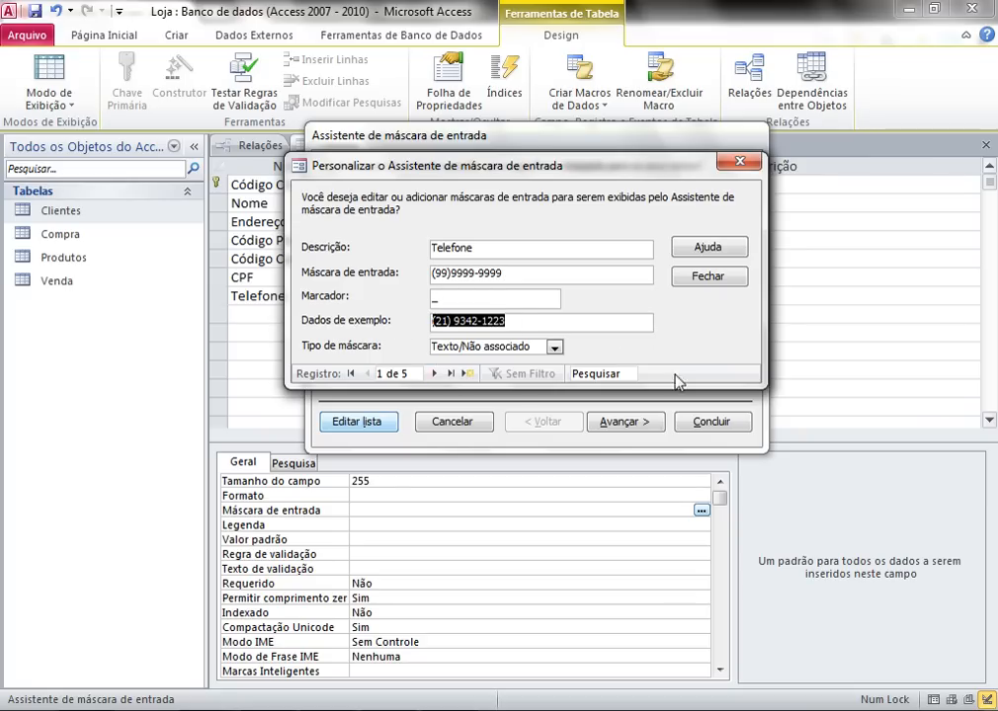
left_click(707, 279)
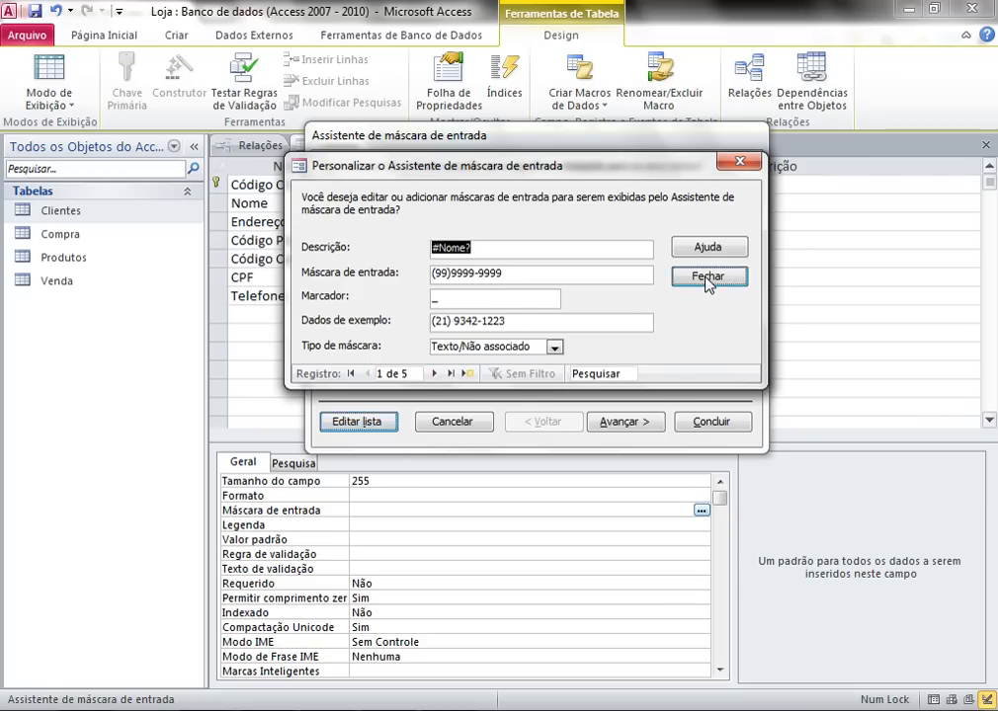
left_click(622, 421)
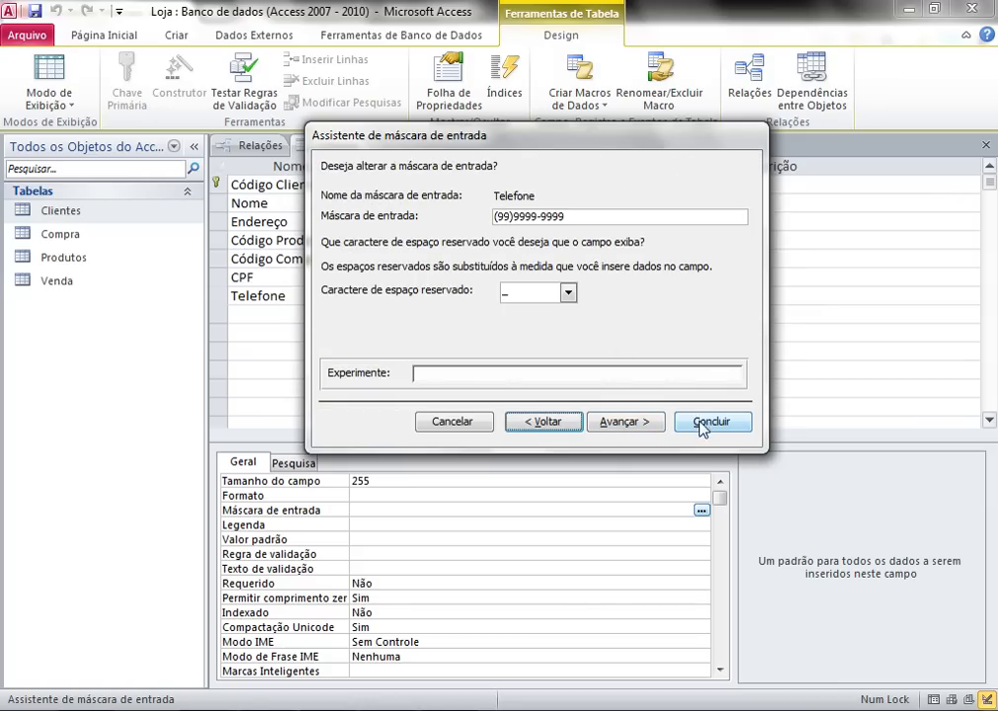
left_click(701, 423)
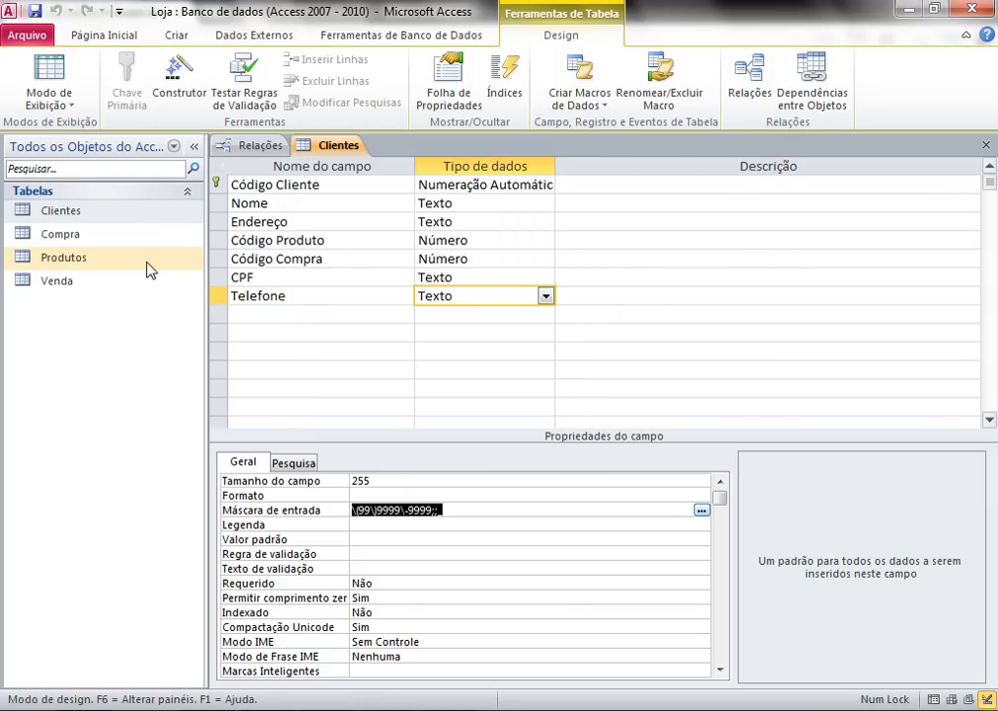
- Switch Clientes to Datasheet view, confirming the save when prompted
right_click(66, 210)
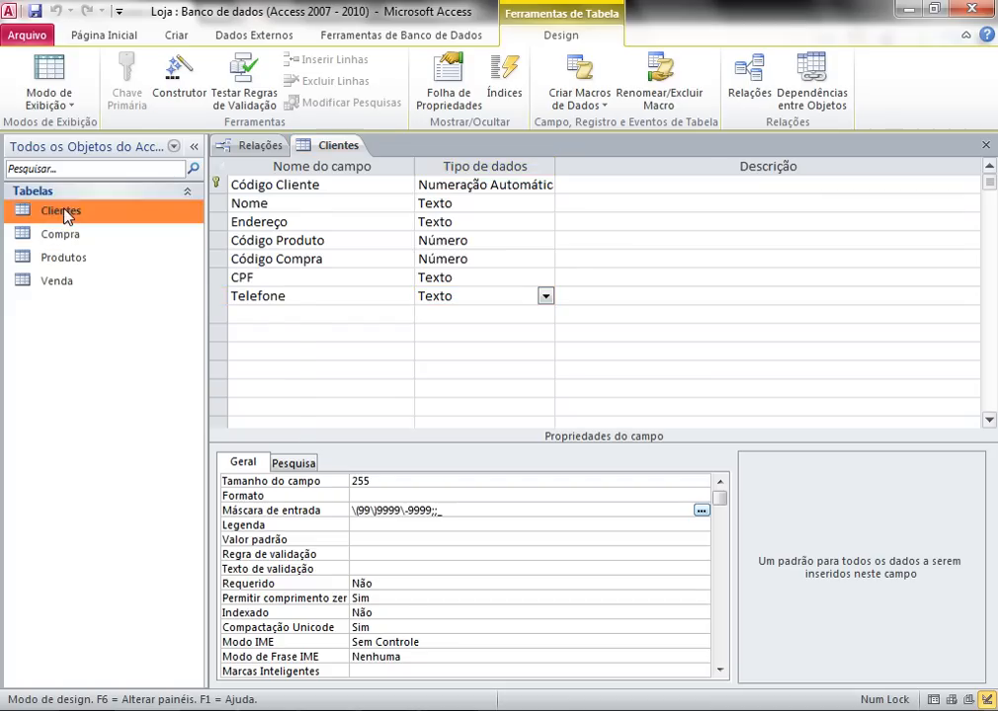
left_click(67, 148)
left_click(50, 97)
left_click(52, 59)
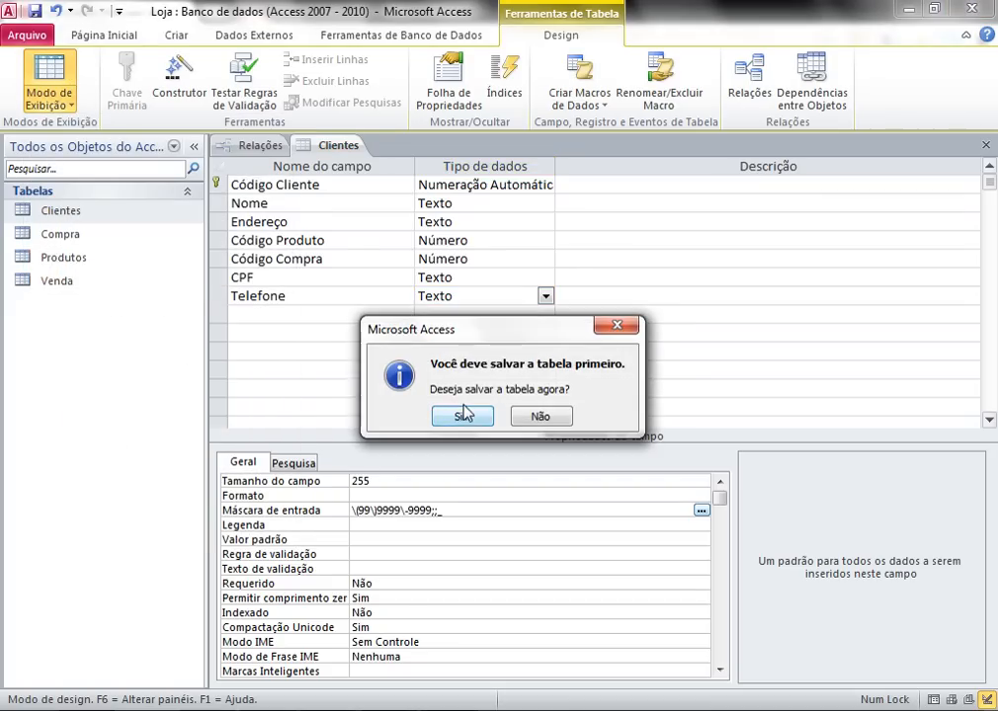
left_click(463, 416)
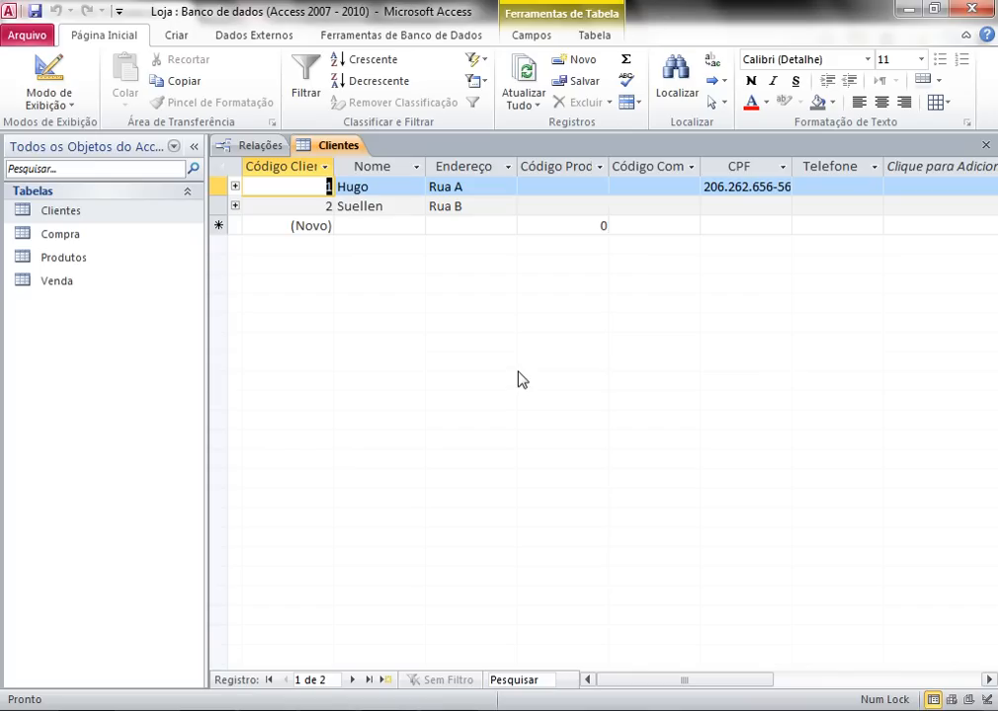
- Enter the first client's phone number in the masked Telefone field, then open CPF's sort and filter options
left_click(802, 188)
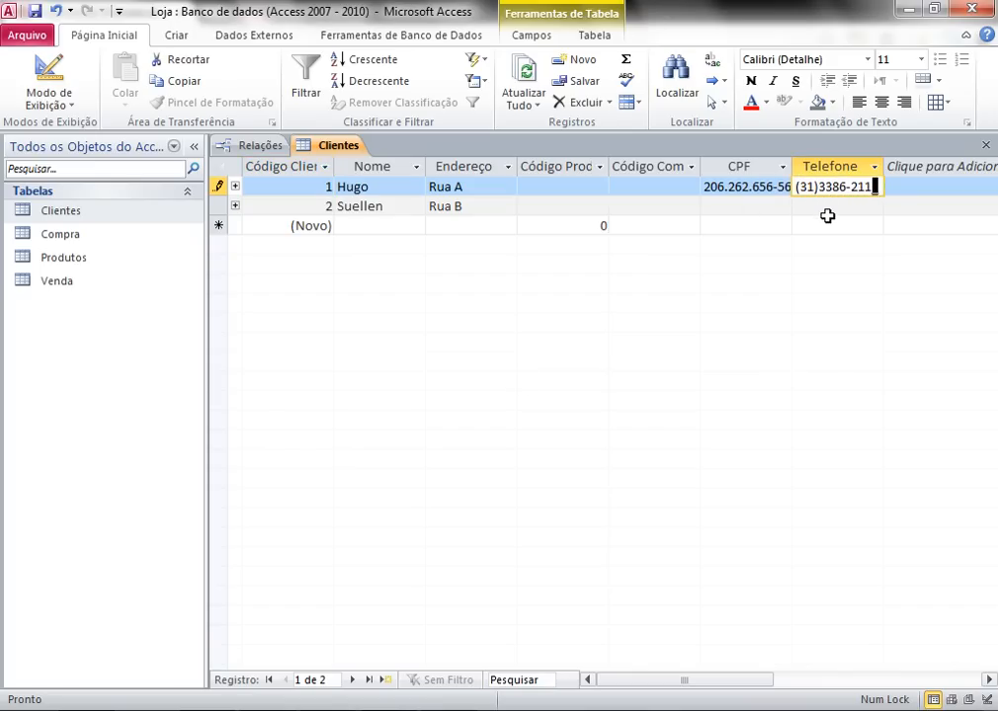
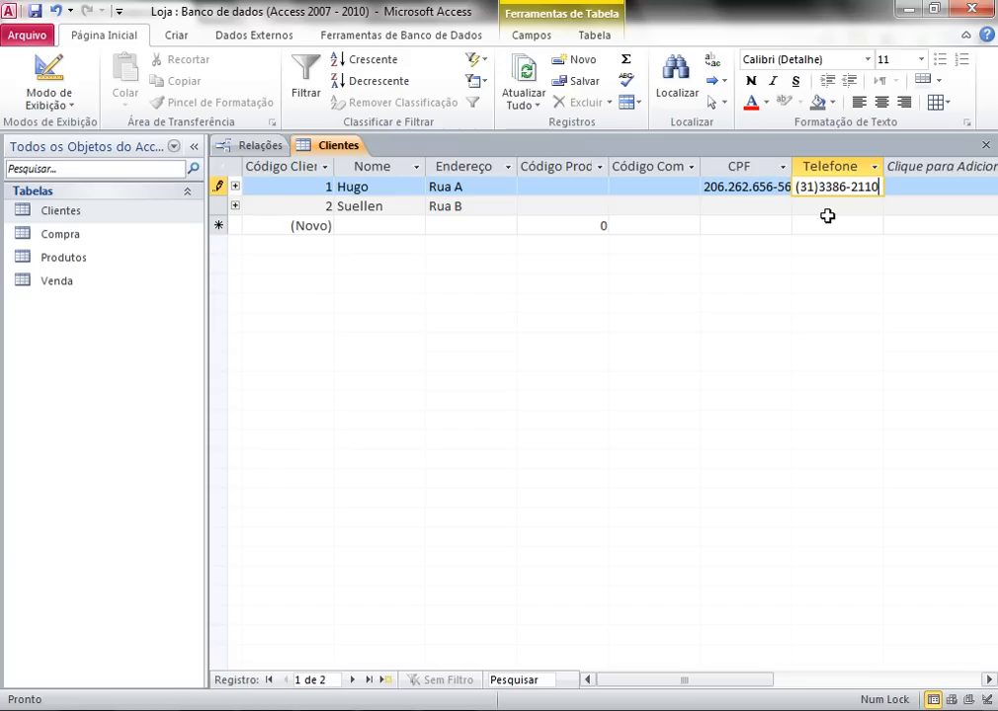
left_click(784, 165)
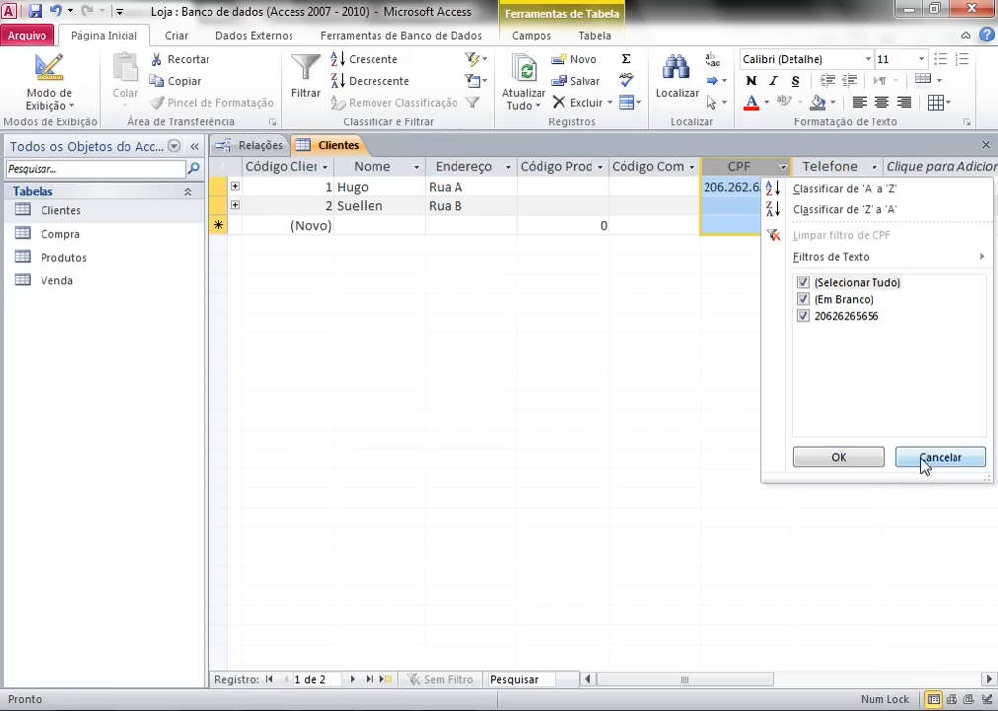